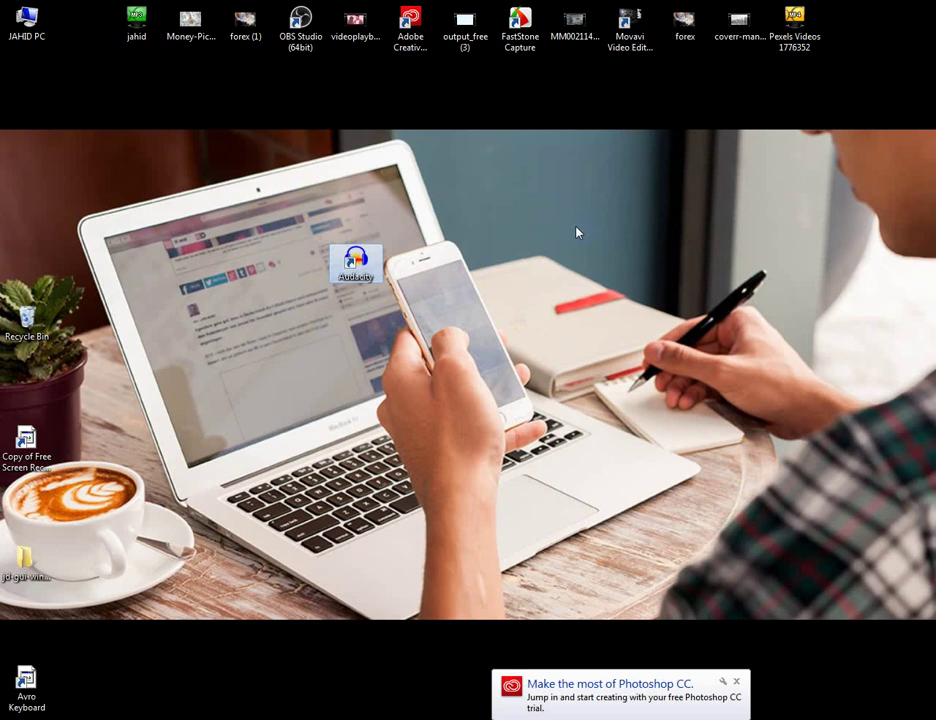
pyautogui.rightClick(482, 128)
pyautogui.click(516, 165)
pyautogui.rightClick(484, 128)
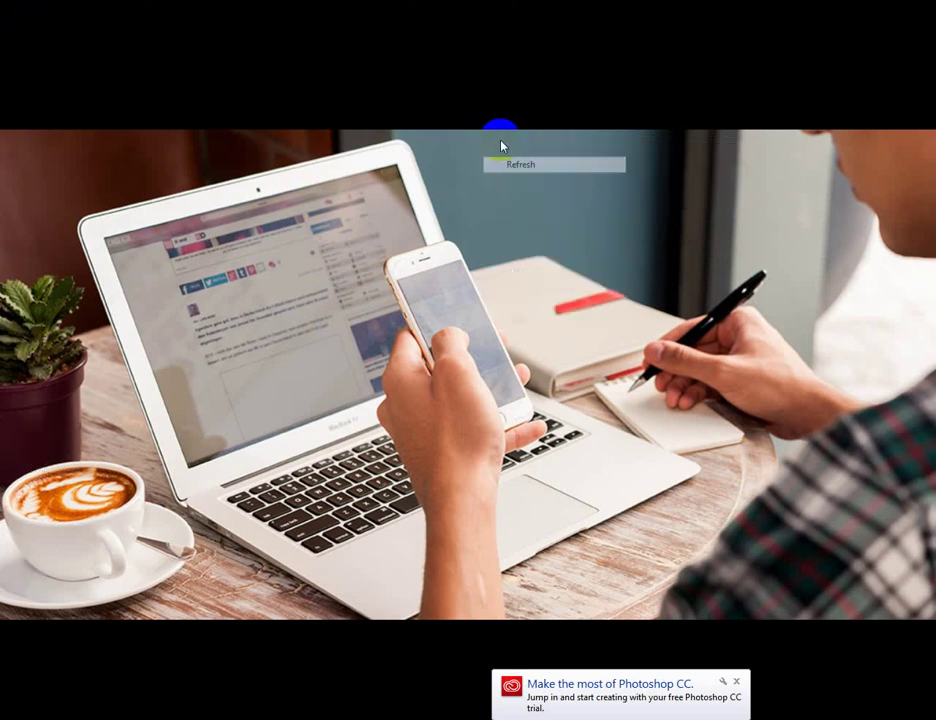
pyautogui.click(512, 167)
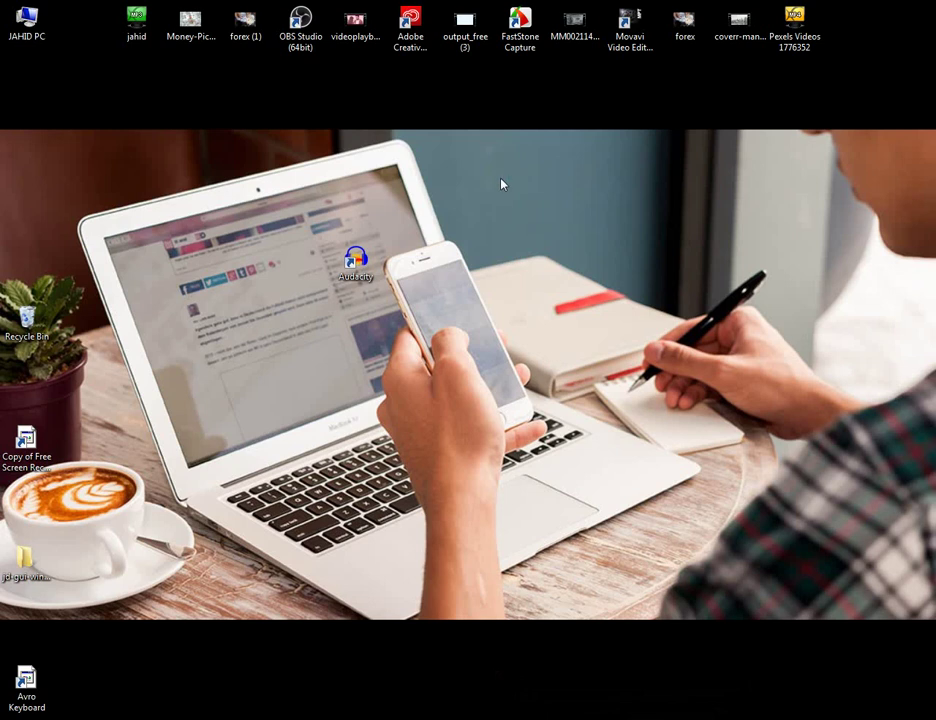
pyautogui.rightClick(93, 107)
pyautogui.click(128, 149)
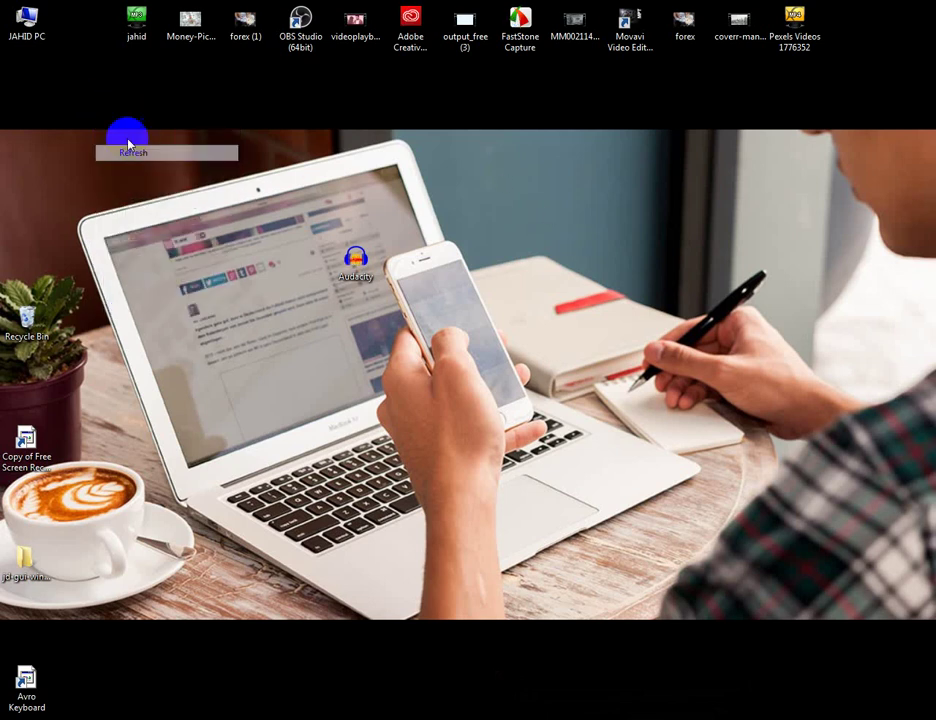
pyautogui.rightClick(41, 73)
pyautogui.click(63, 112)
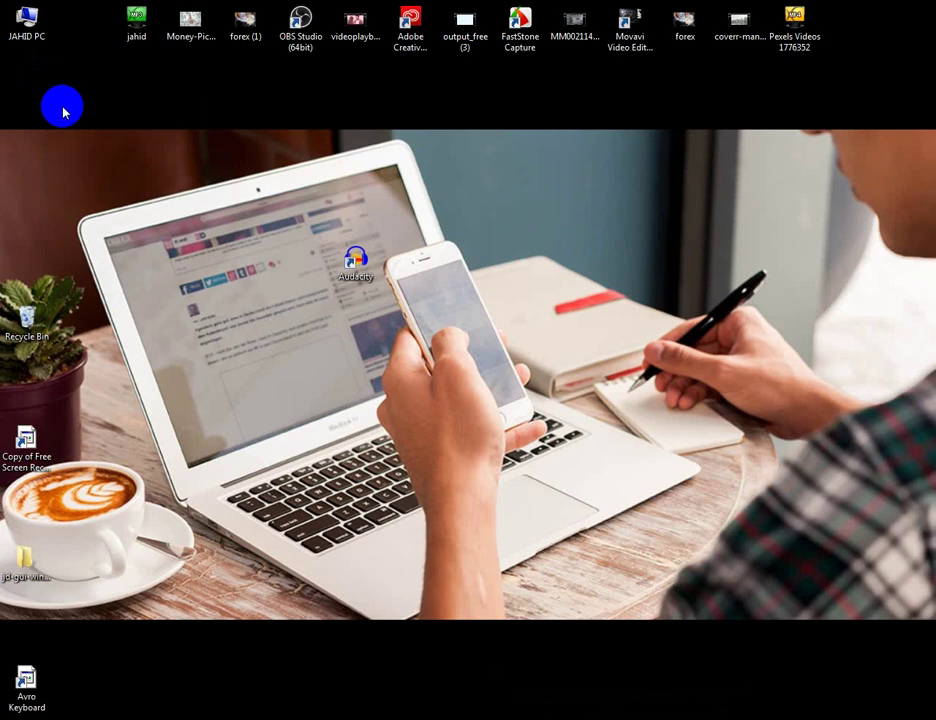
pyautogui.rightClick(61, 105)
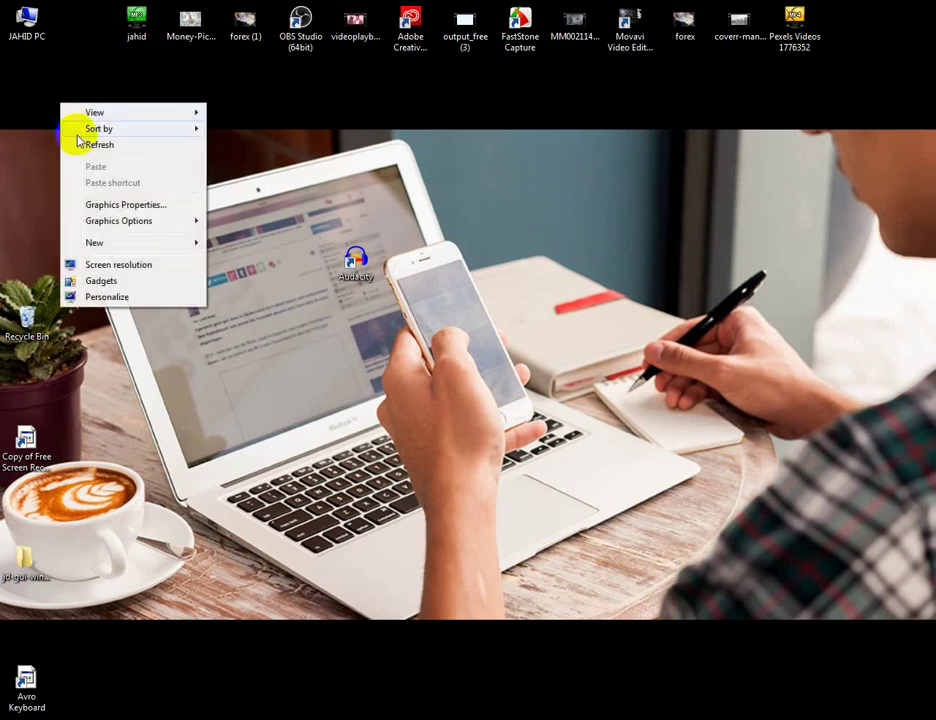
pyautogui.click(86, 148)
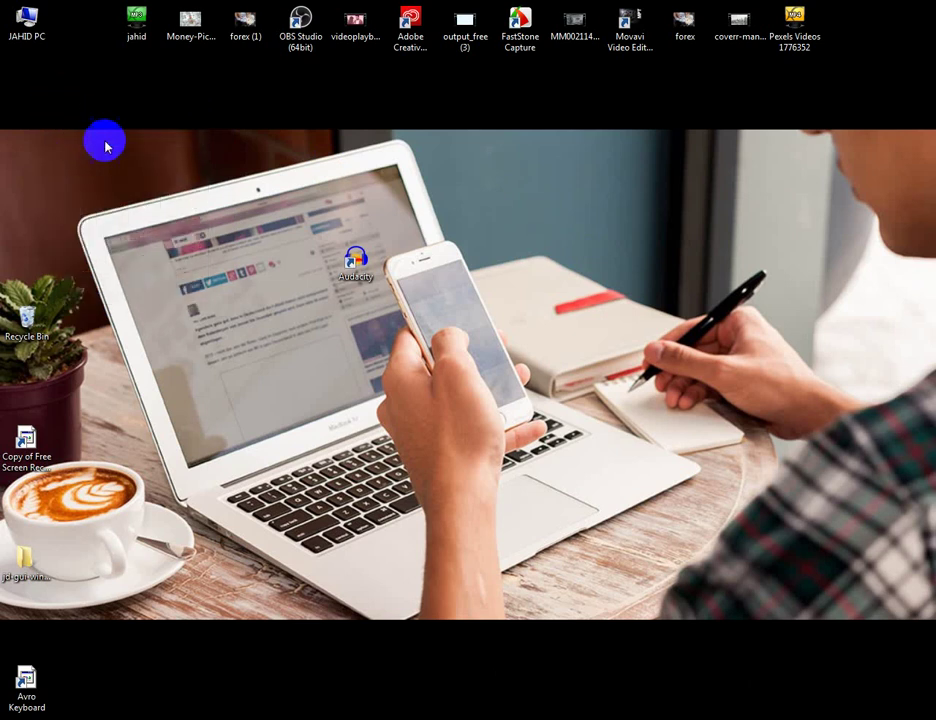
pyautogui.rightClick(56, 99)
pyautogui.click(95, 141)
pyautogui.rightClick(69, 34)
pyautogui.click(107, 71)
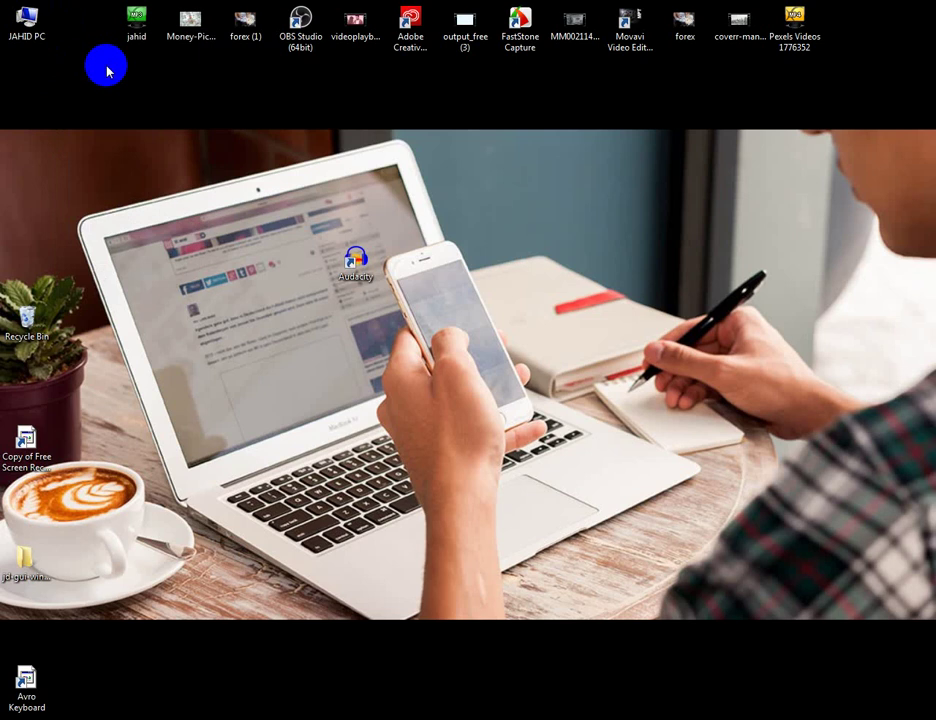
pyautogui.rightClick(105, 70)
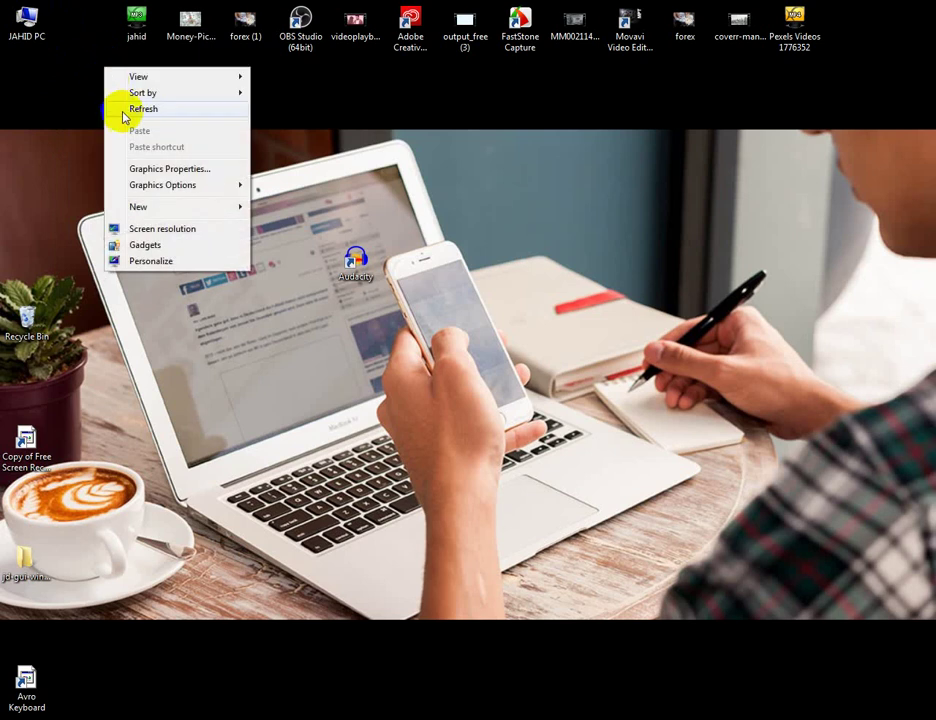
pyautogui.click(127, 110)
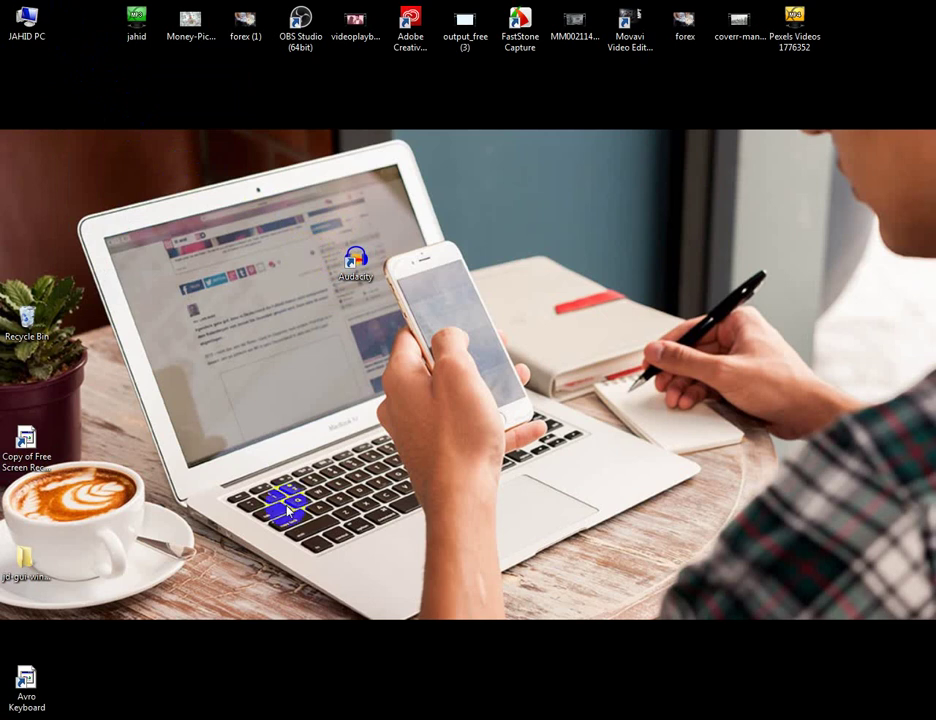
# Open Google in the Chrome browser and search for "download auadacity for pc"
pyautogui.click(242, 714)
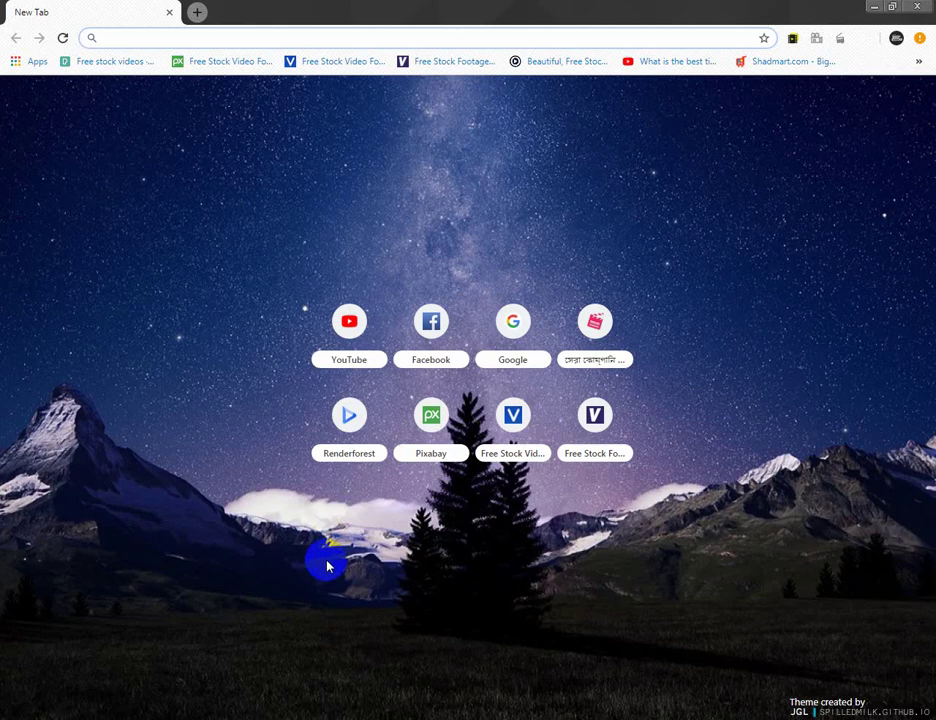
pyautogui.click(509, 305)
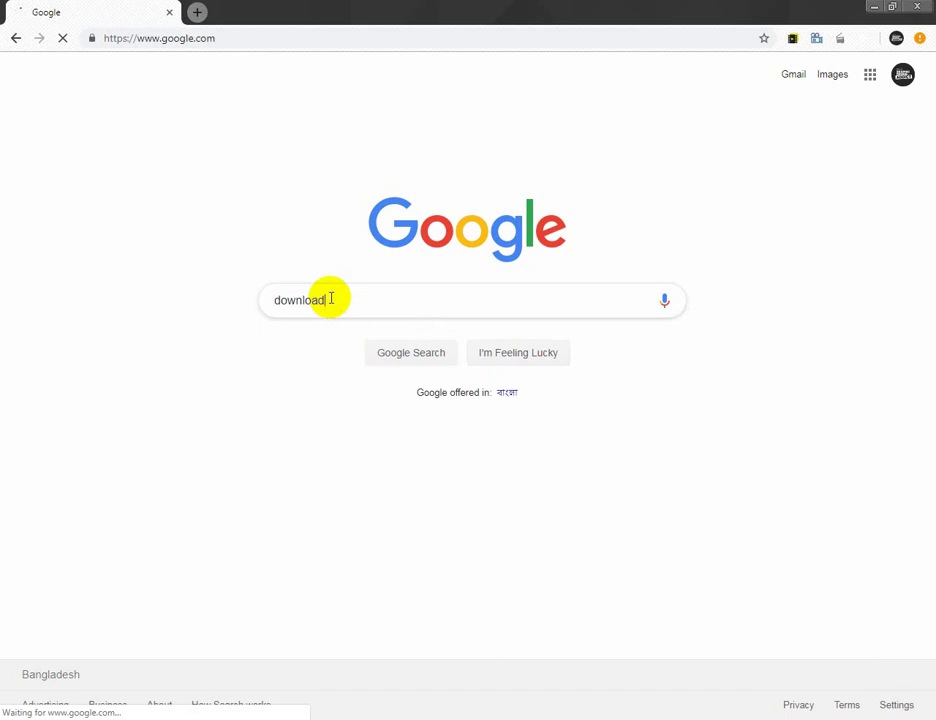
pyautogui.write('auda')
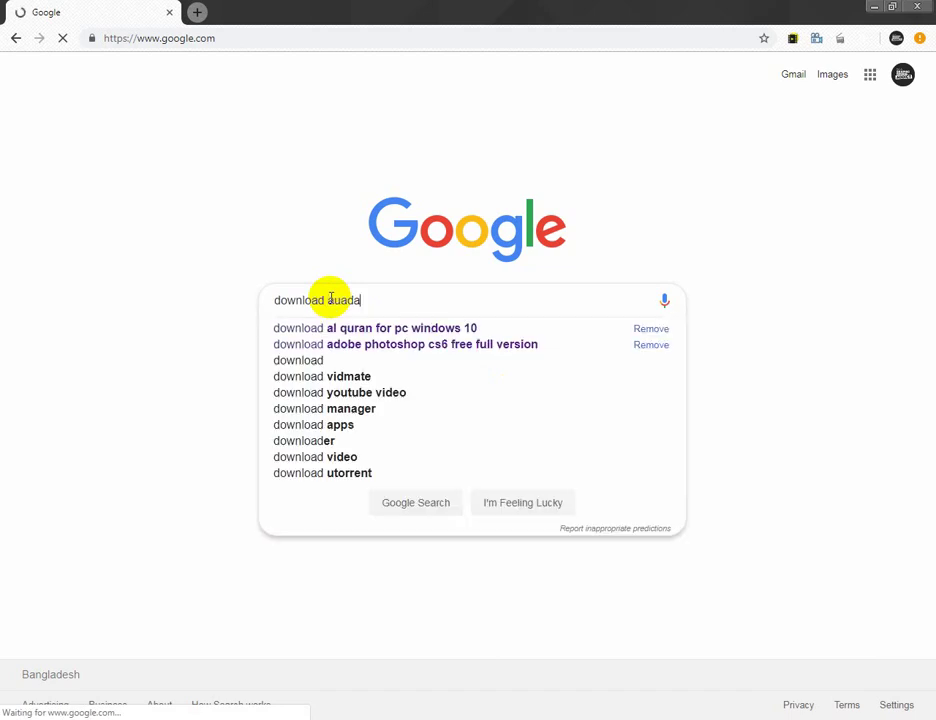
pyautogui.write('city for pc')
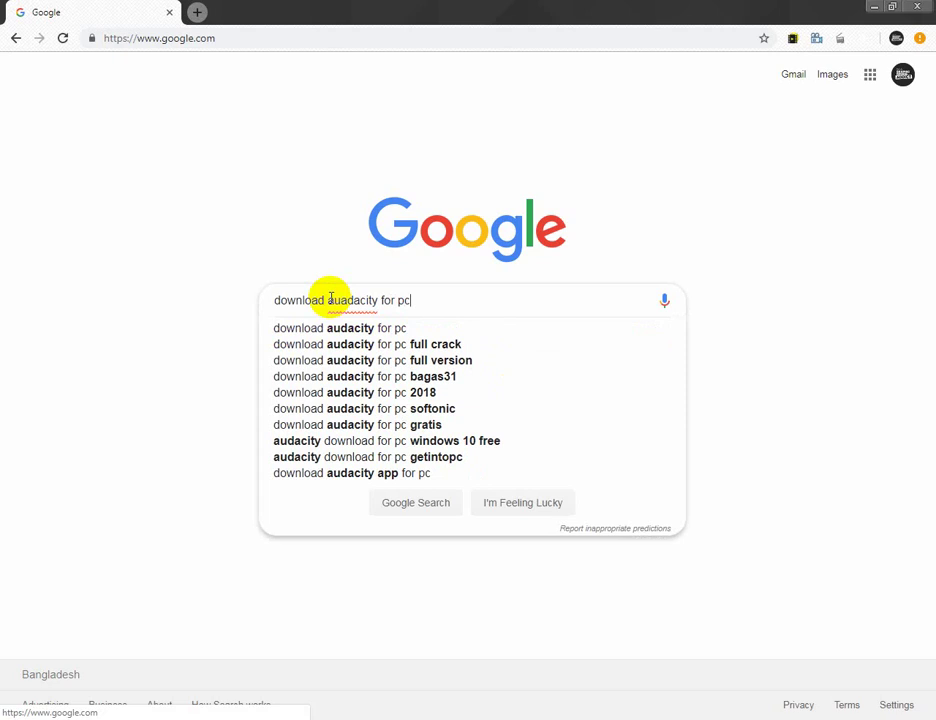
pyautogui.press('Return')
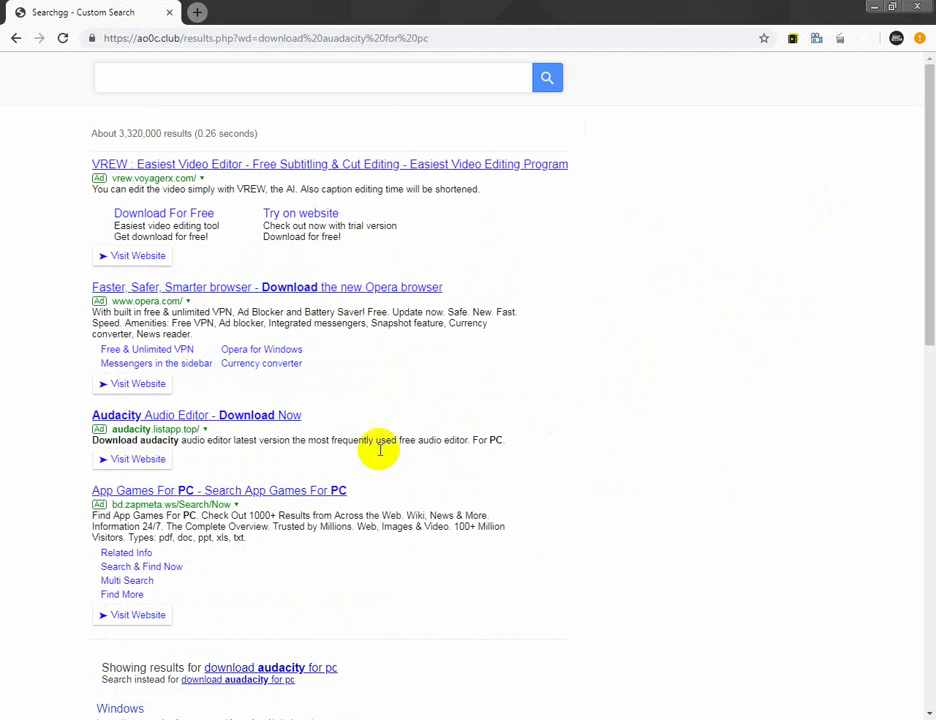
# Open the Audacity Audio Editor search result from audacity.listapp.top
pyautogui.tripleClick(24, 124)
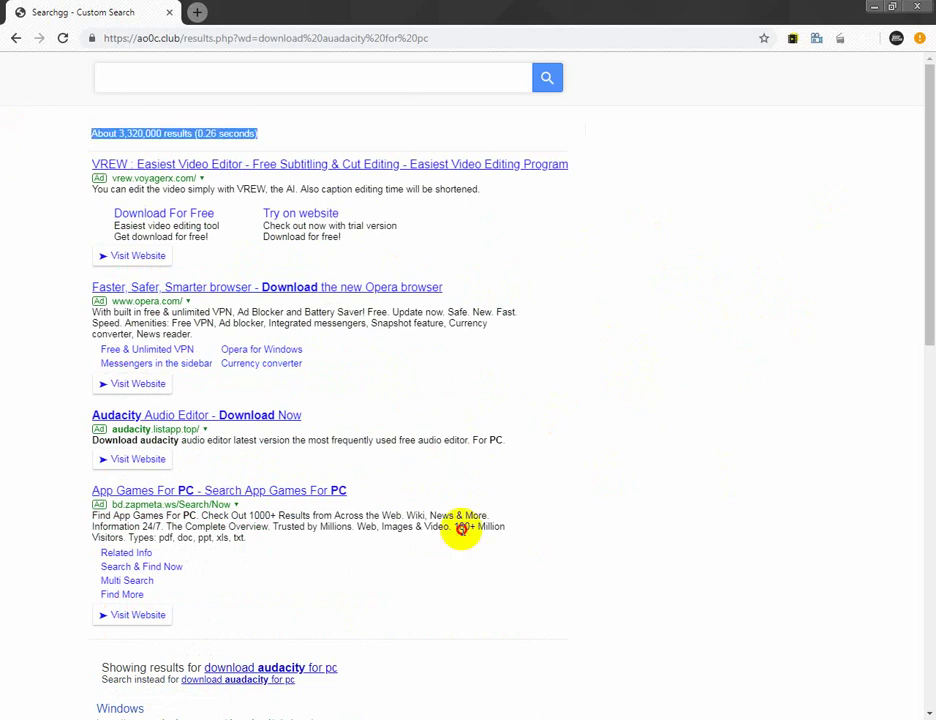
pyautogui.click(675, 447)
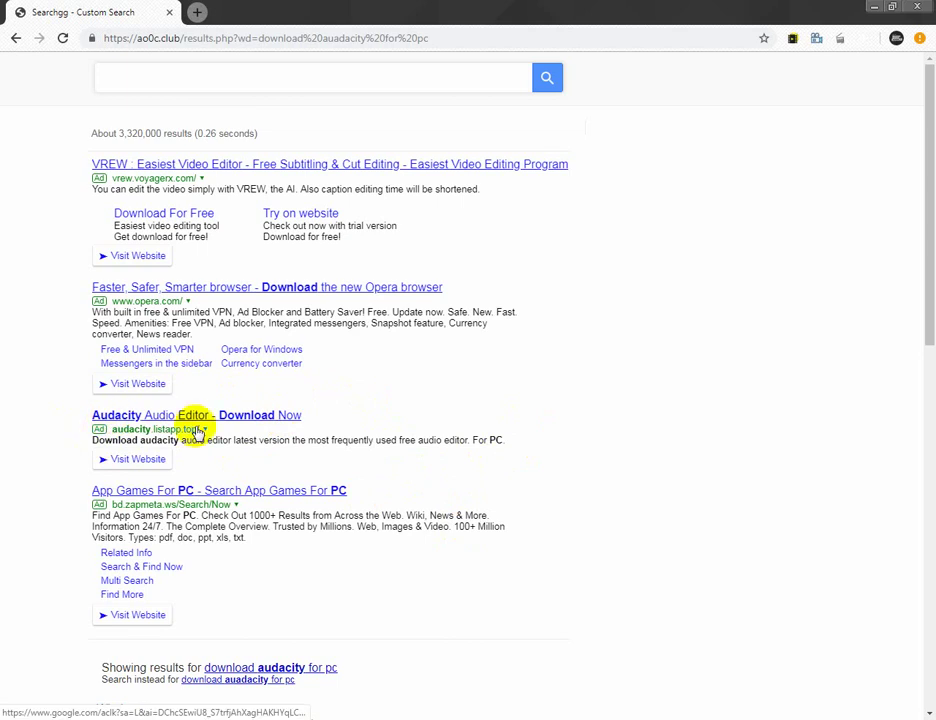
pyautogui.click(132, 462)
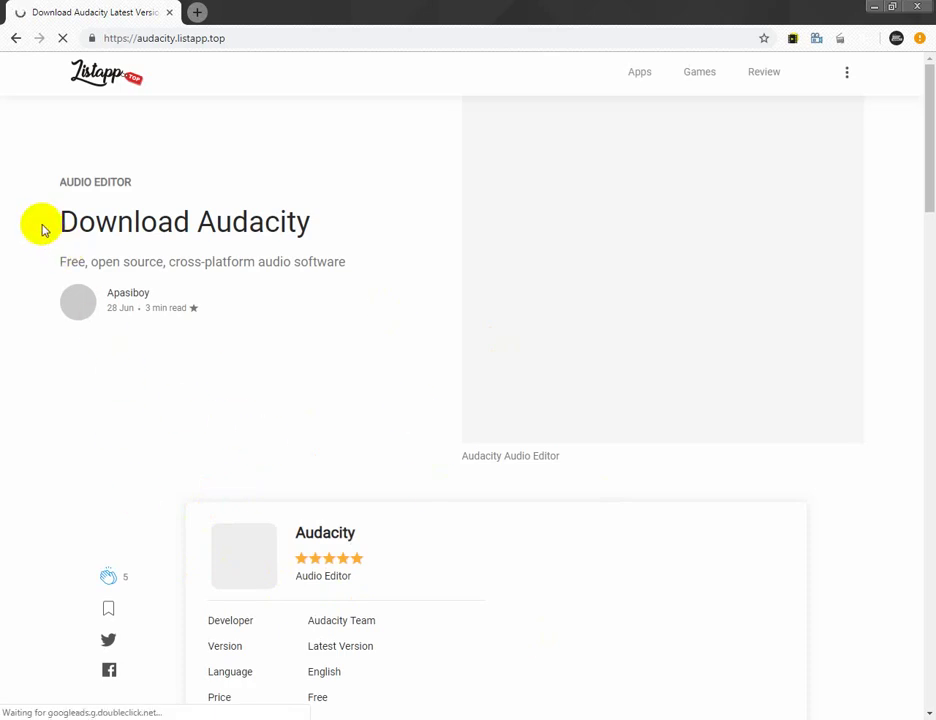
pyautogui.moveTo(76, 224); pyautogui.dragTo(441, 234)
pyautogui.click(420, 236)
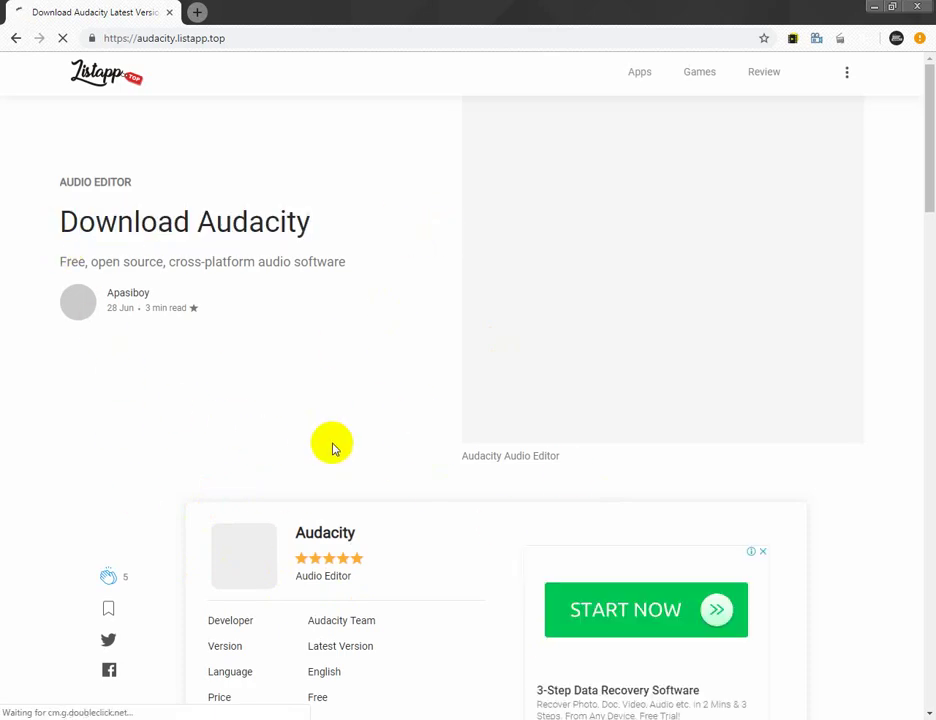
# Follow the Audacity download link on Listapp and continue to the developer website's download page
pyautogui.scroll(-1, 928, 152)
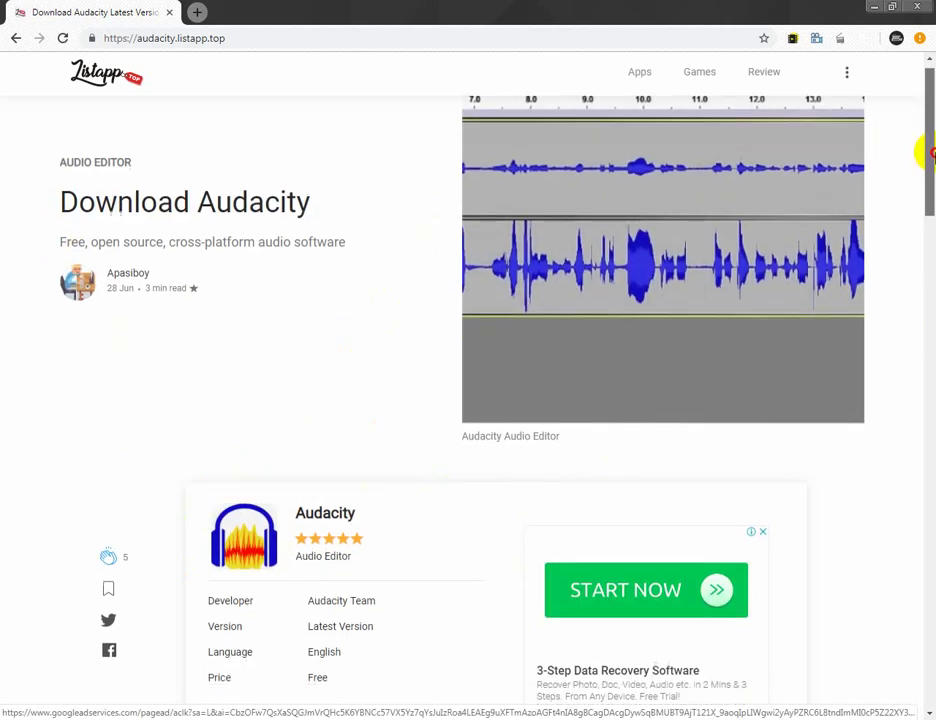
pyautogui.moveTo(929, 152); pyautogui.dragTo(926, 574)
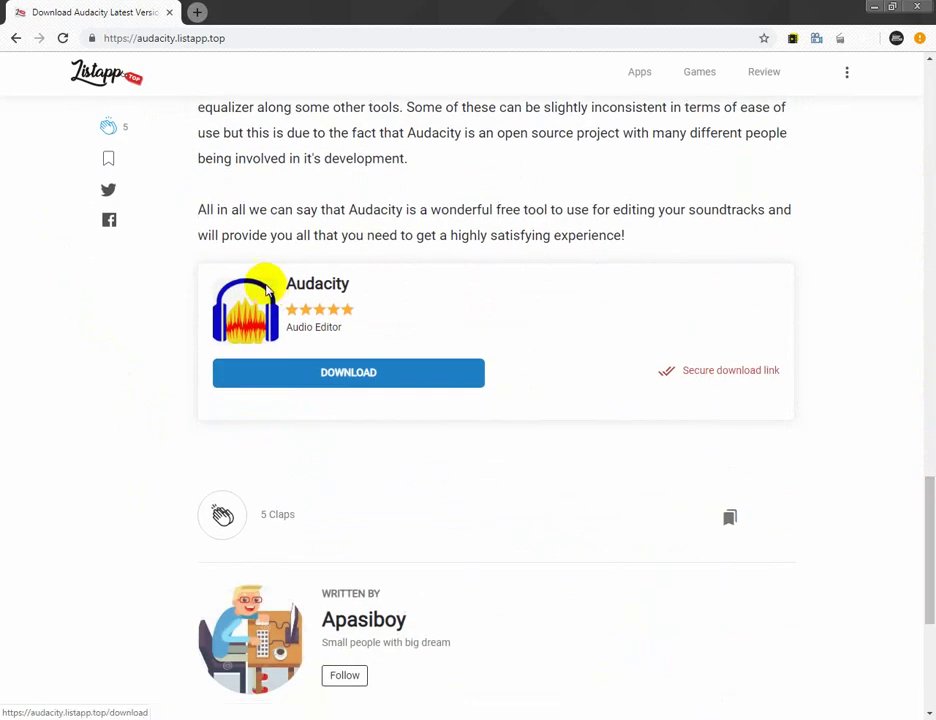
pyautogui.click(355, 376)
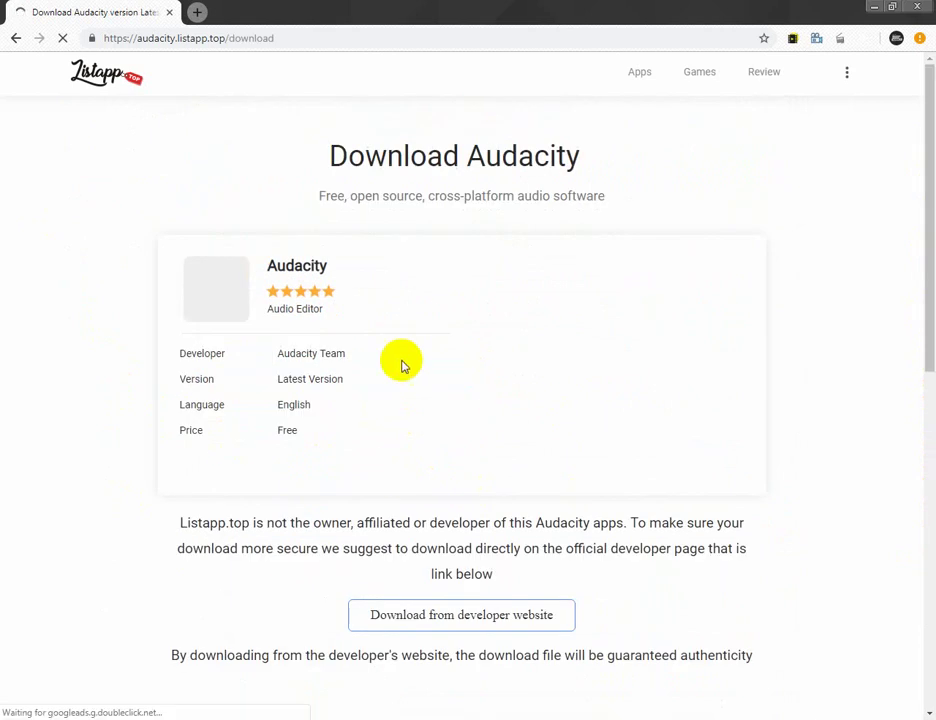
pyautogui.moveTo(921, 198); pyautogui.dragTo(925, 298)
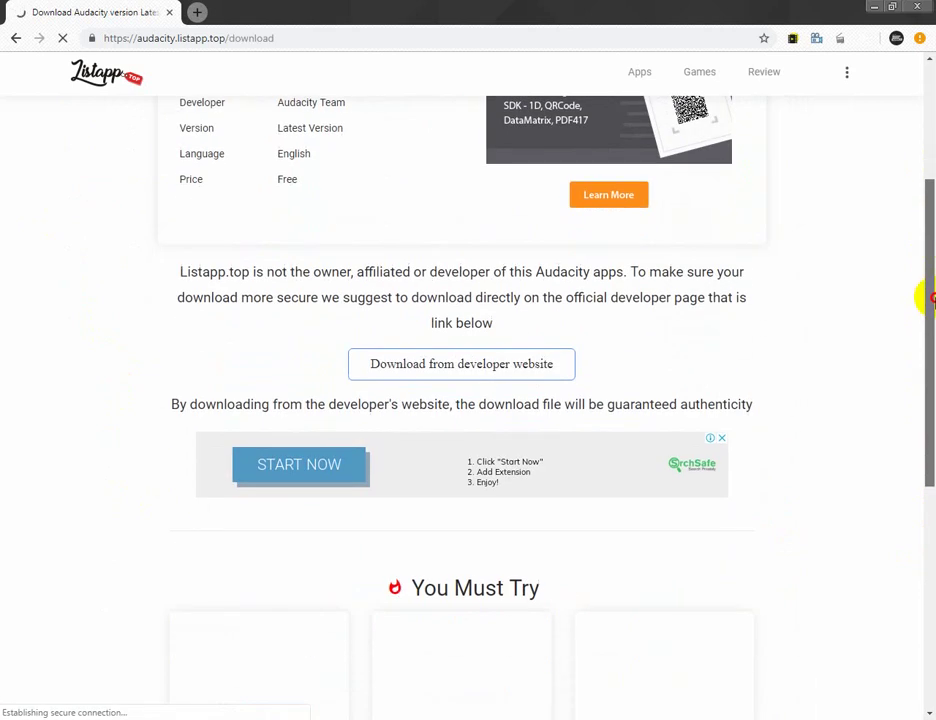
pyautogui.click(470, 366)
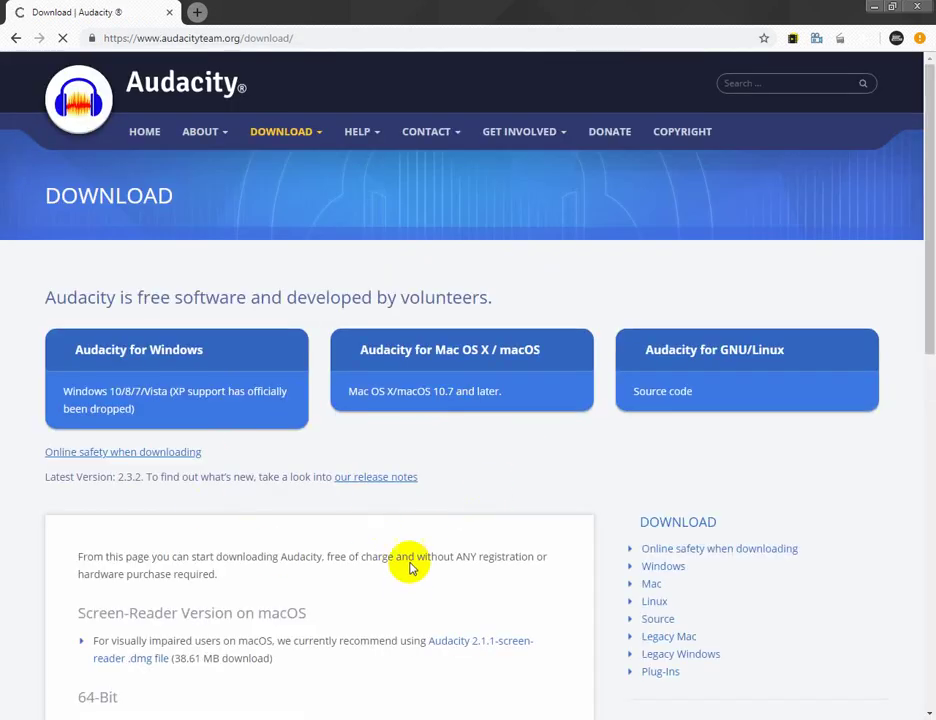
# Choose Audacity for Windows and follow the Audacity 2.3.2 installer link to its FossHub download page
pyautogui.scroll(-3, 921, 265)
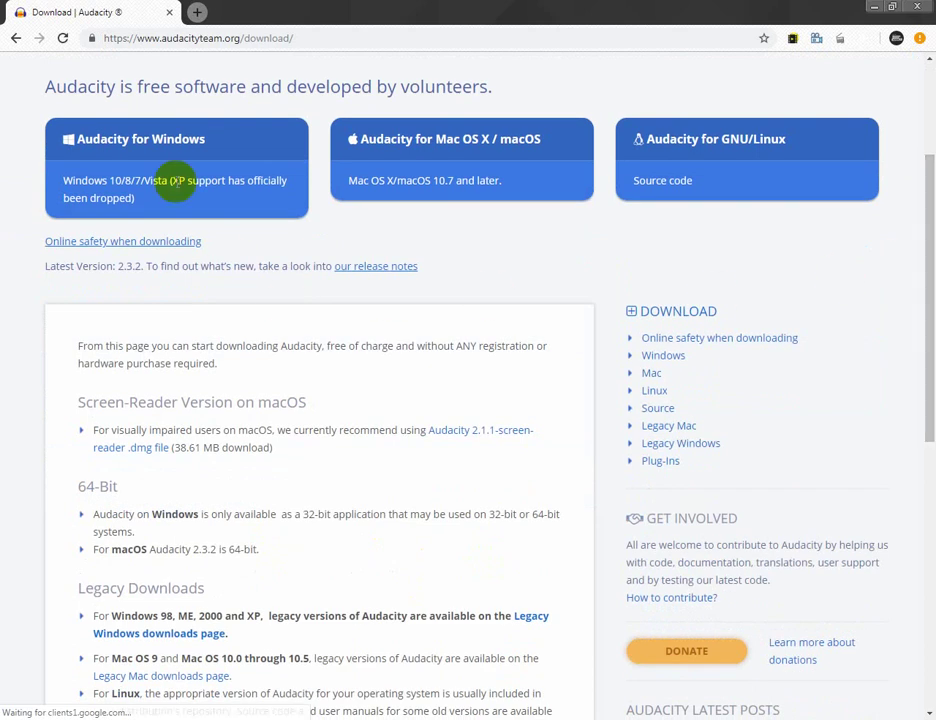
pyautogui.click(118, 150)
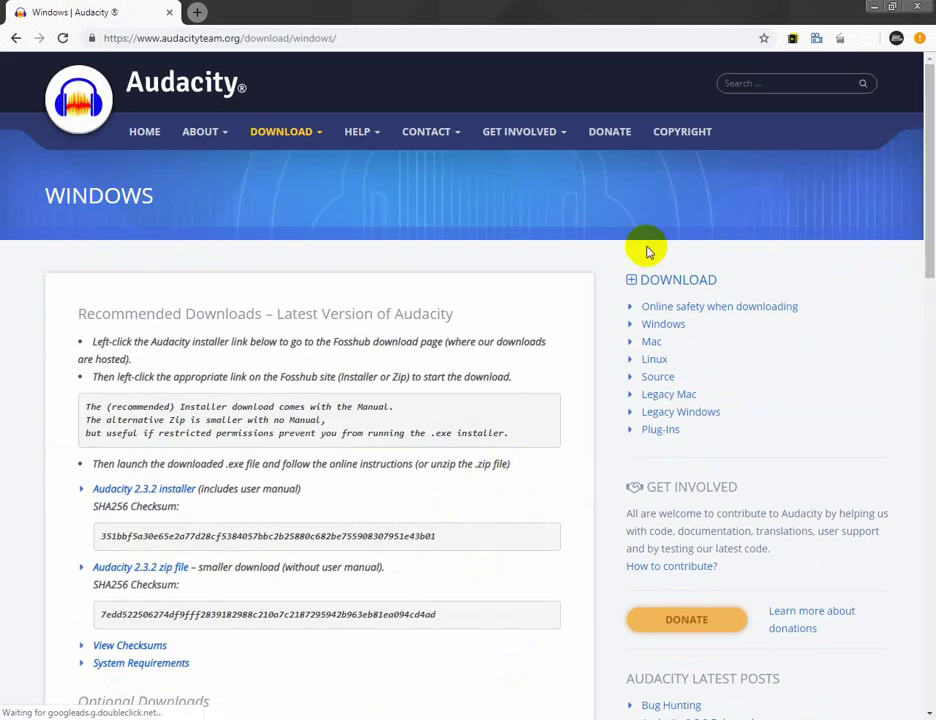
pyautogui.scroll(-1, 859, 230)
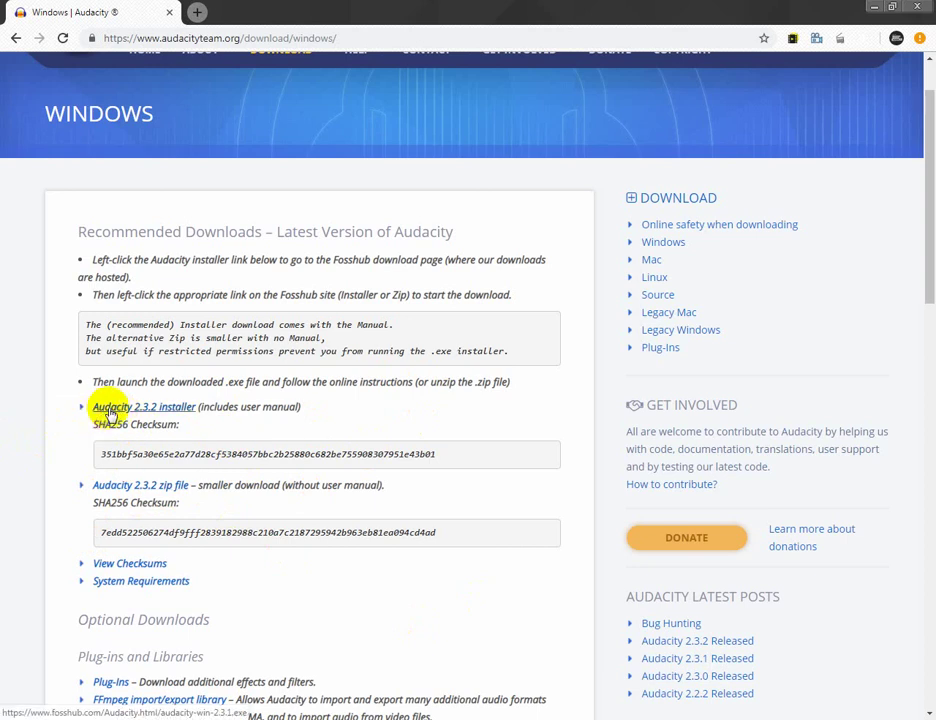
pyautogui.click(168, 408)
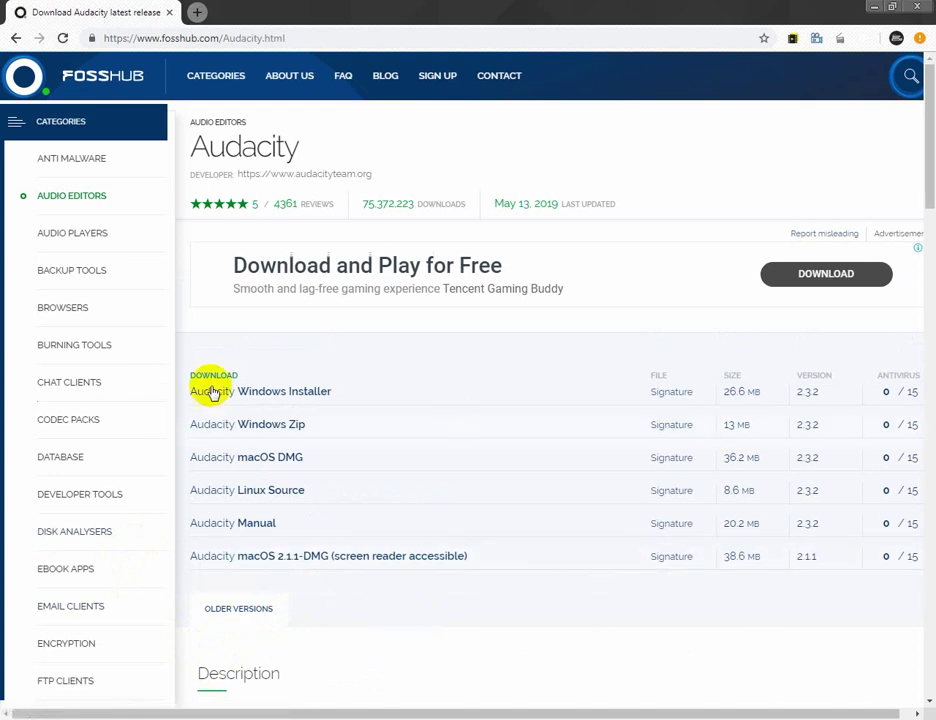
# Download the Audacity Windows Installer 2.3.2 from FossHub and pause the download
pyautogui.moveTo(355, 445); pyautogui.dragTo(361, 631)
pyautogui.click(334, 604)
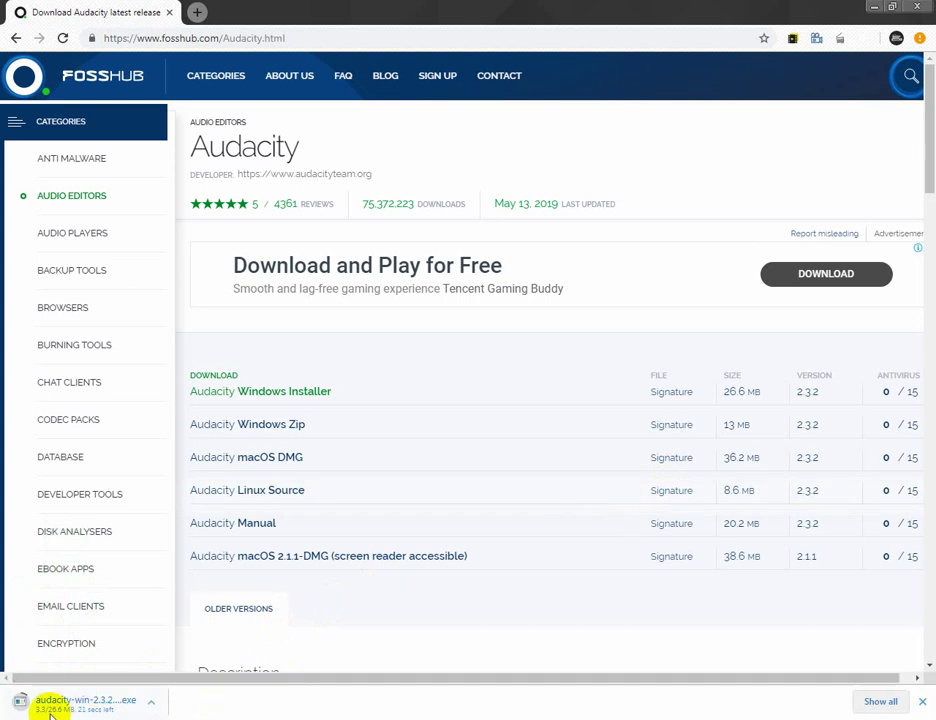
pyautogui.click(160, 692)
pyautogui.click(175, 636)
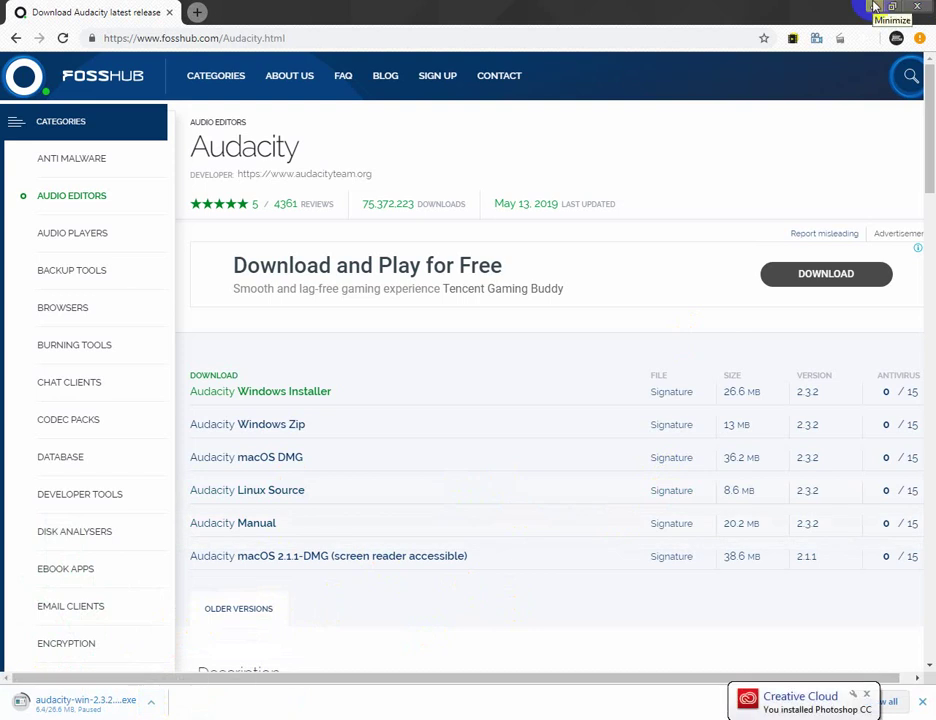
# Minimize the browser, launch Audacity from the desktop and dismiss its welcome dialog
pyautogui.click(873, 7)
pyautogui.rightClick(261, 157)
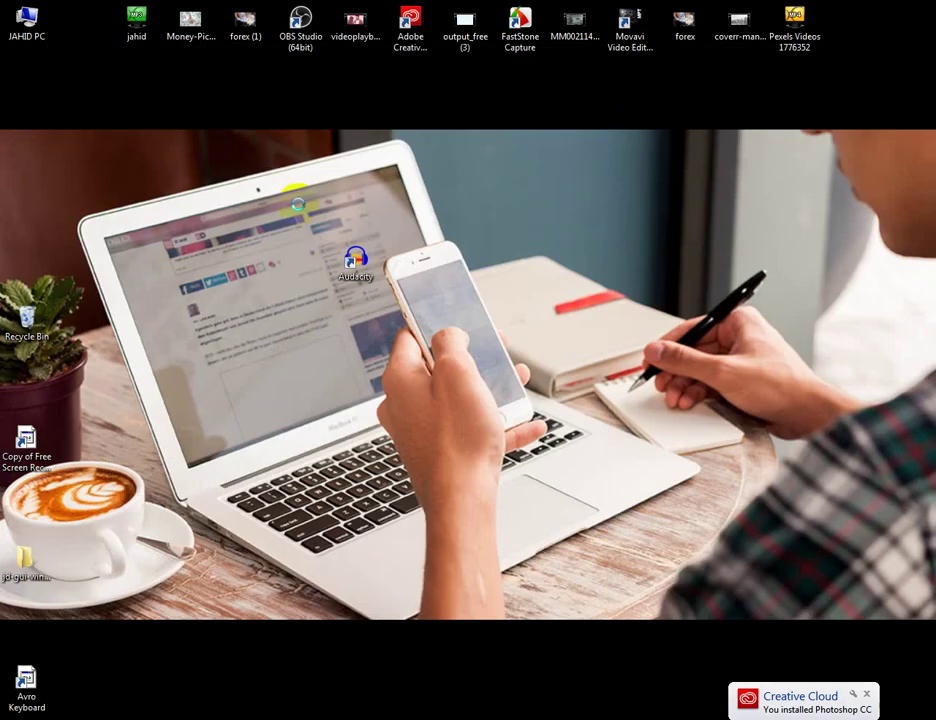
pyautogui.click(297, 197)
pyautogui.rightClick(199, 180)
pyautogui.click(236, 214)
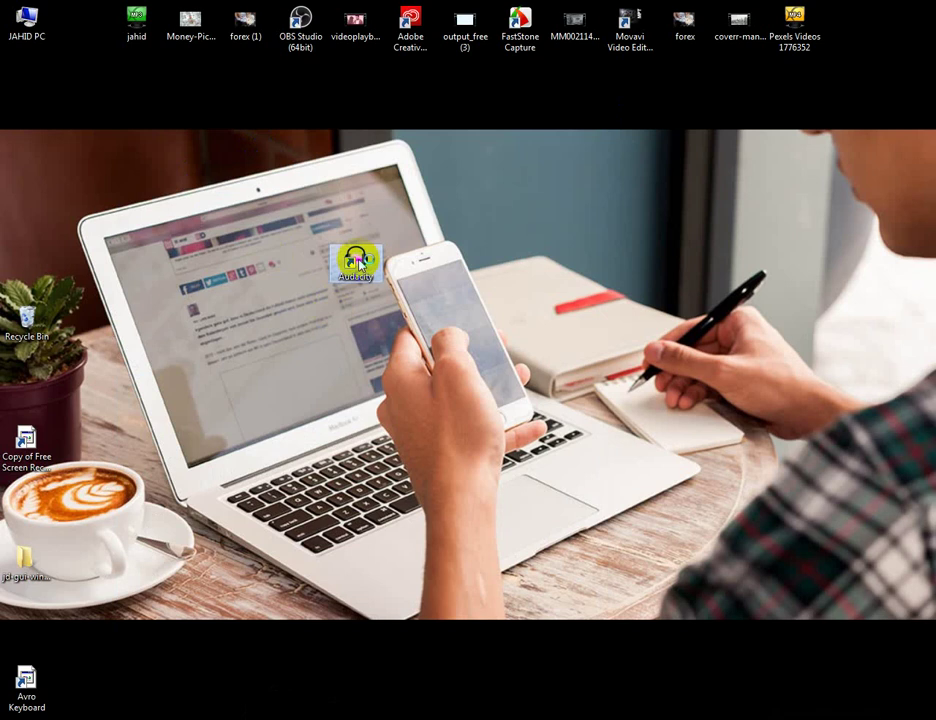
pyautogui.doubleClick(357, 263)
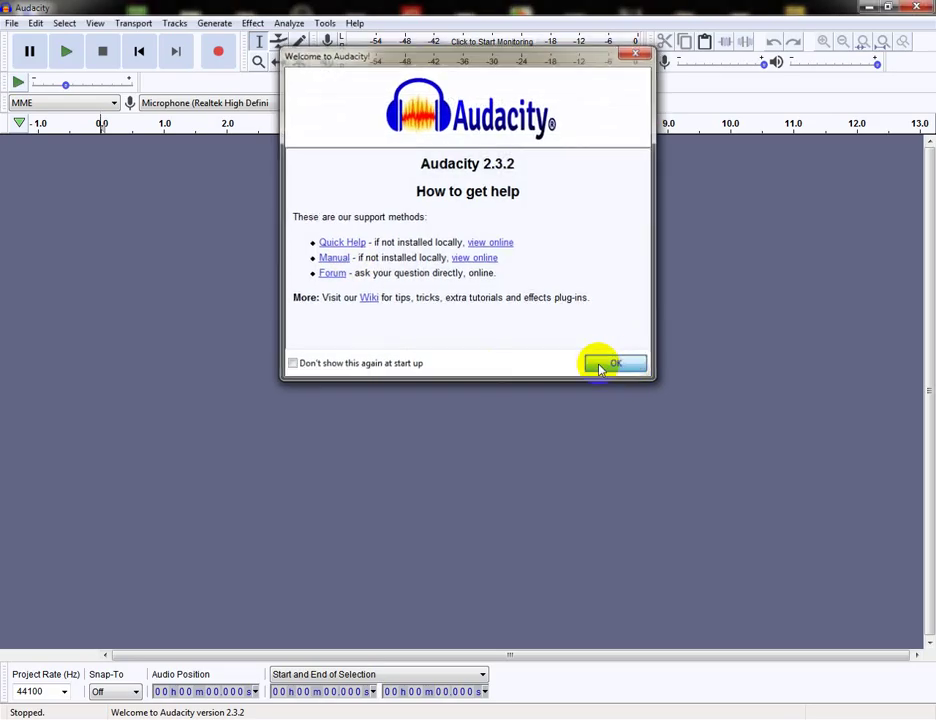
pyautogui.click(615, 365)
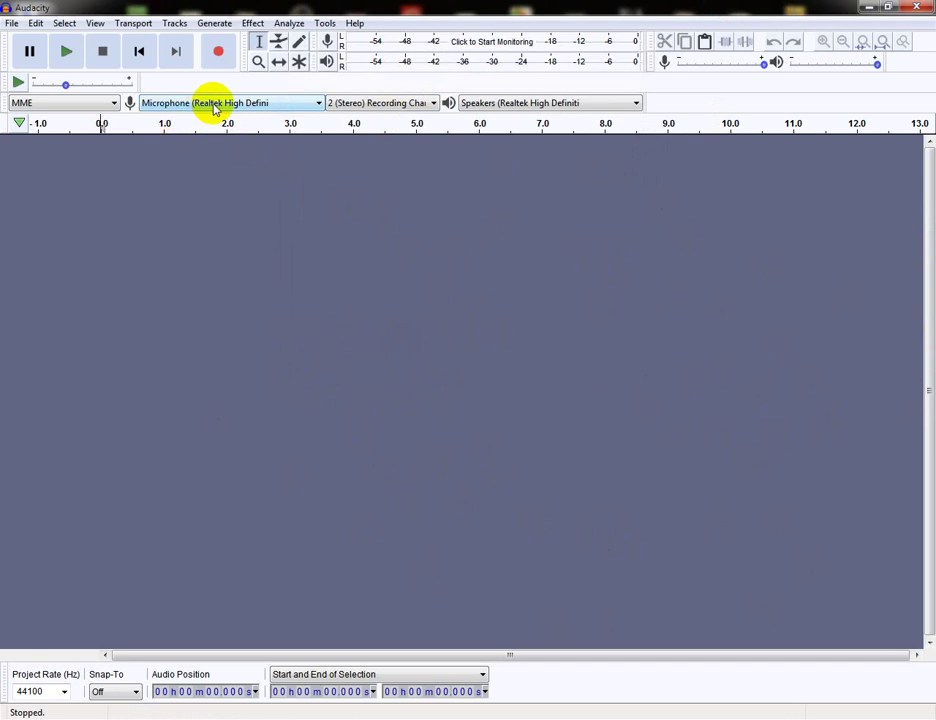
# Choose Microphone (Realtek High Defini) as the recording device
pyautogui.click(318, 104)
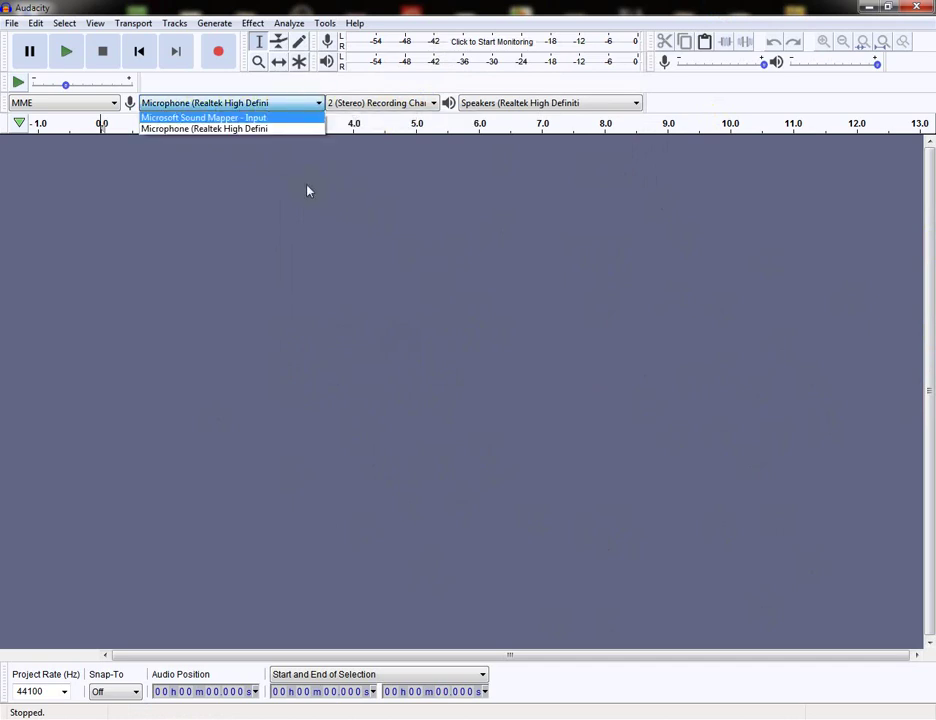
pyautogui.click(197, 126)
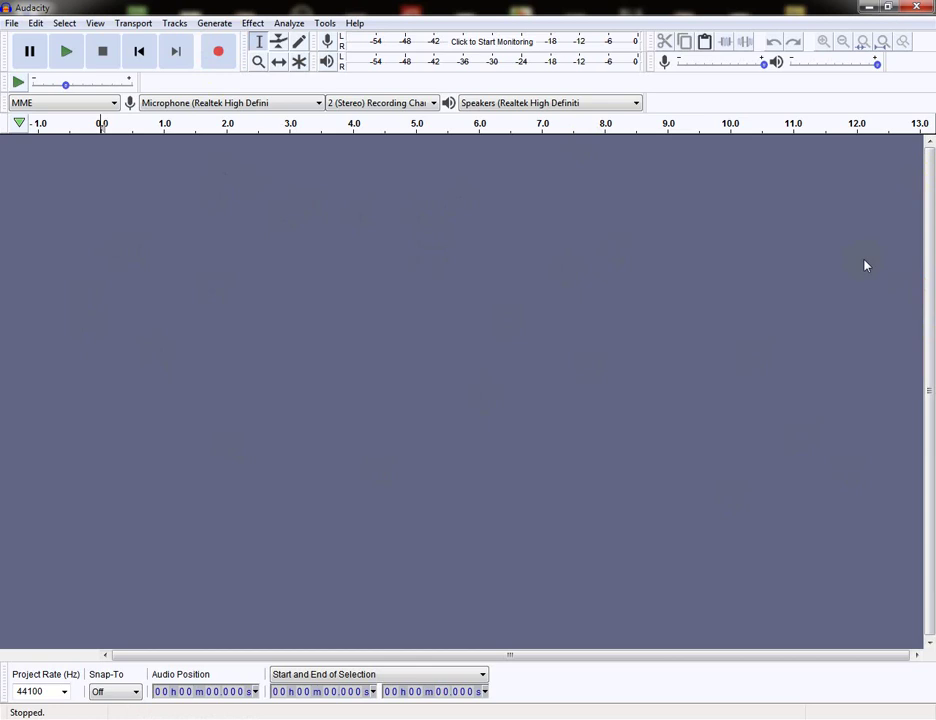
# Record a microphone clip of about 10.7 seconds, enlarging the track's height meanwhile, and close the .NET Framework installer window
pyautogui.click(219, 56)
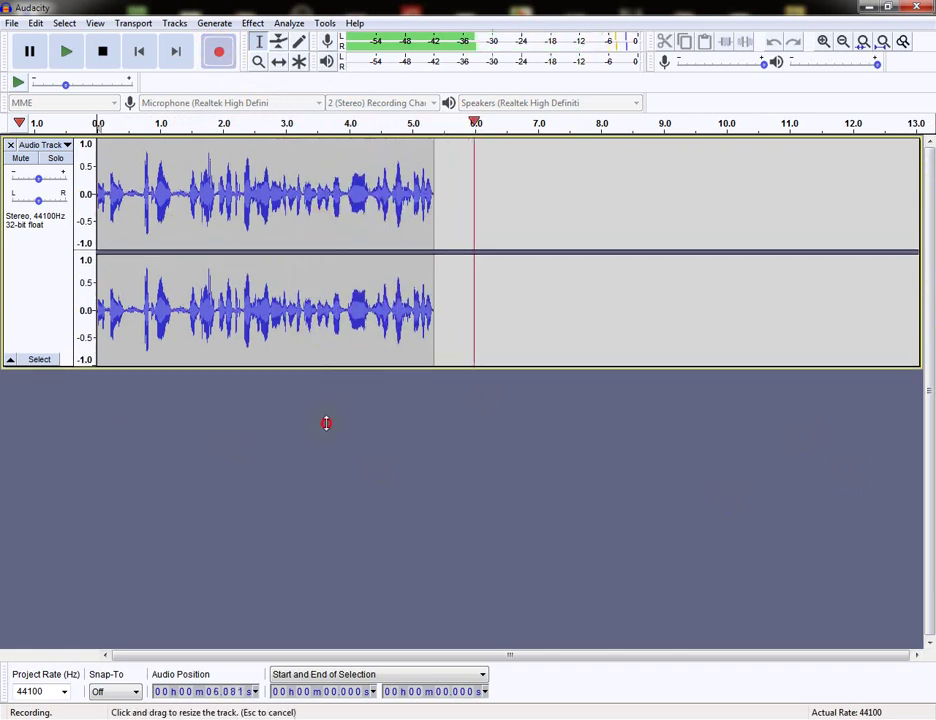
pyautogui.moveTo(328, 356); pyautogui.dragTo(362, 563)
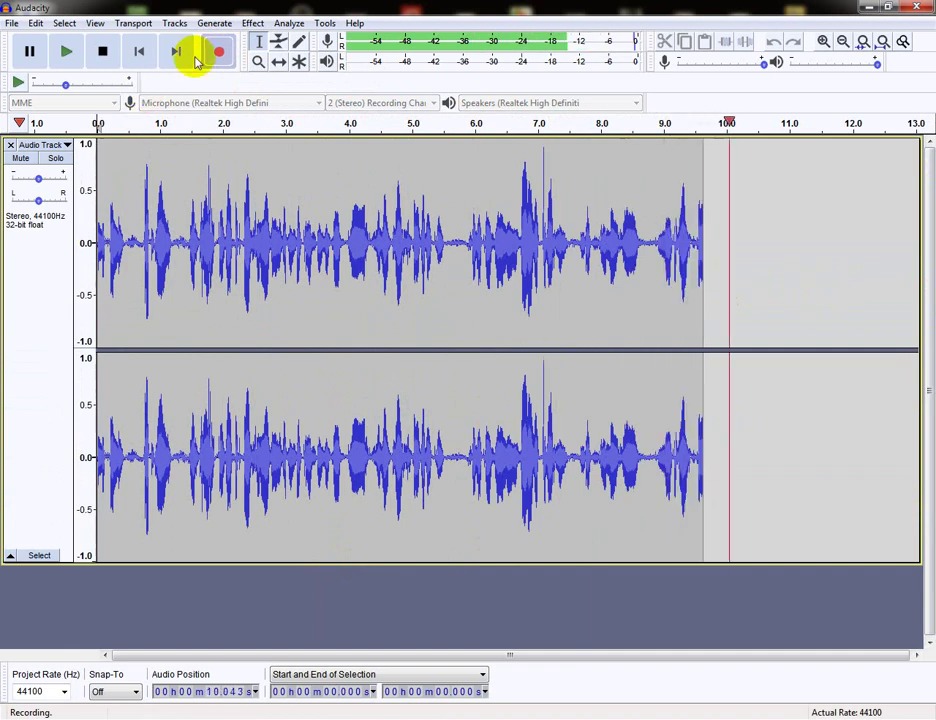
pyautogui.click(102, 51)
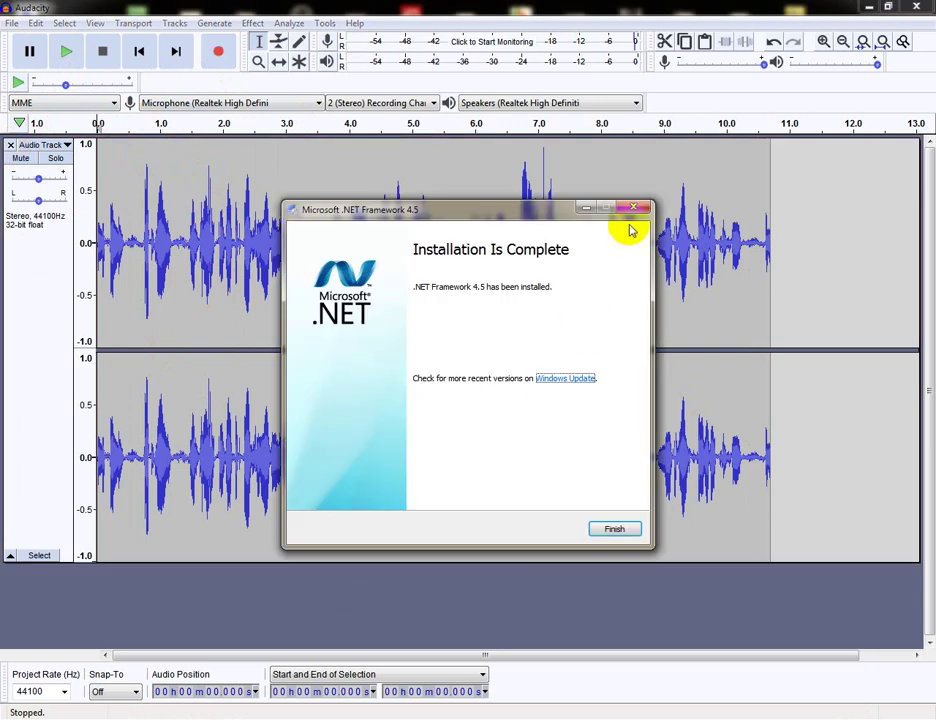
pyautogui.click(636, 206)
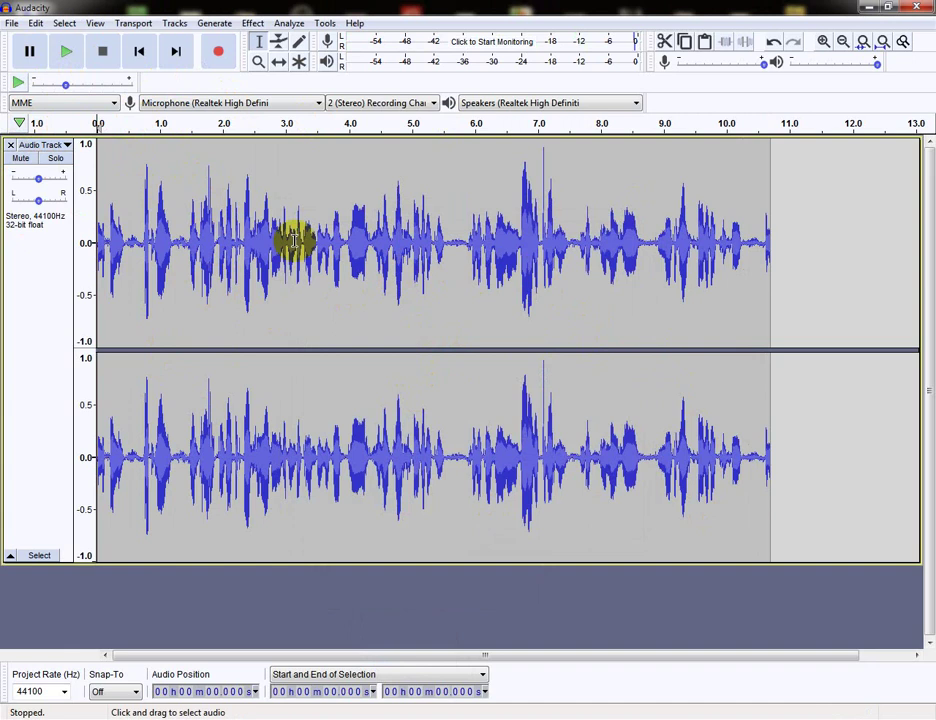
# Export the recording as an MP3 named untitled to the VIDEO (E:) drive, leaving the metadata tags empty
pyautogui.click(12, 24)
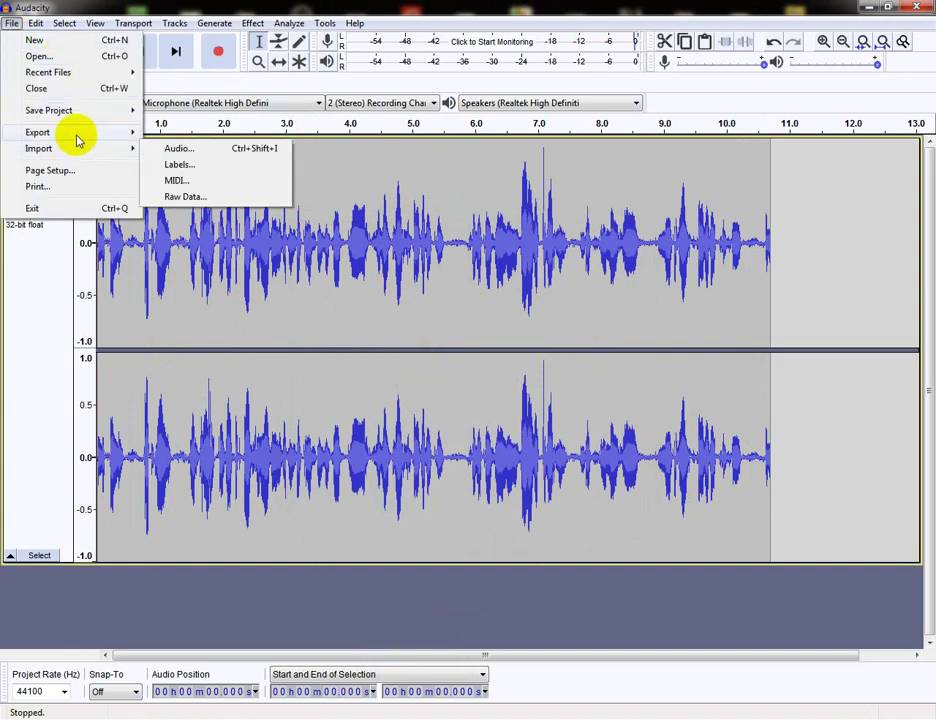
pyautogui.moveTo(75, 134)
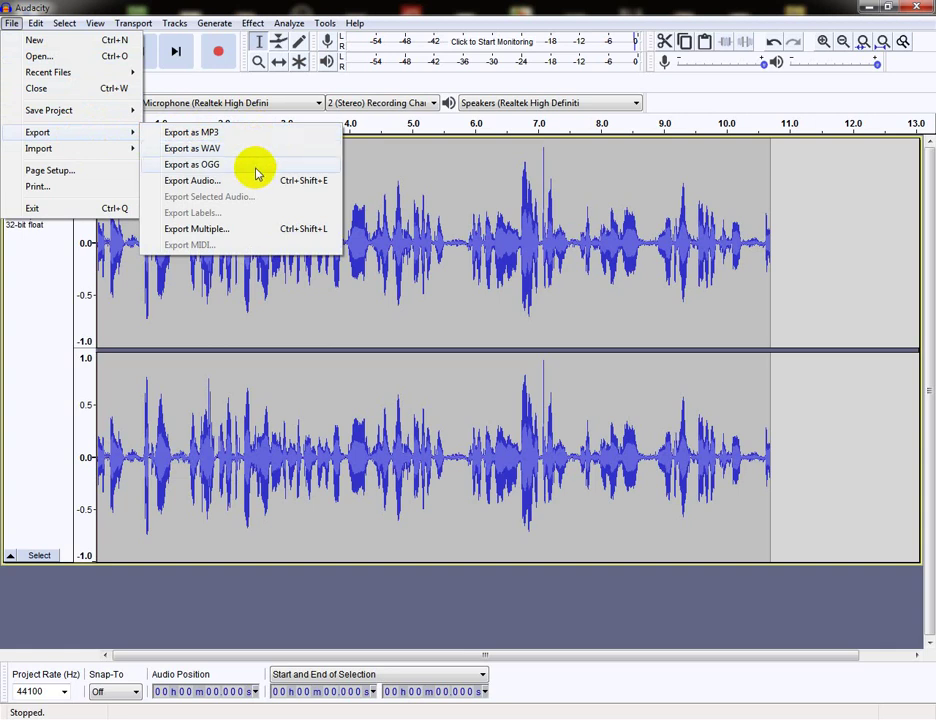
pyautogui.click(211, 134)
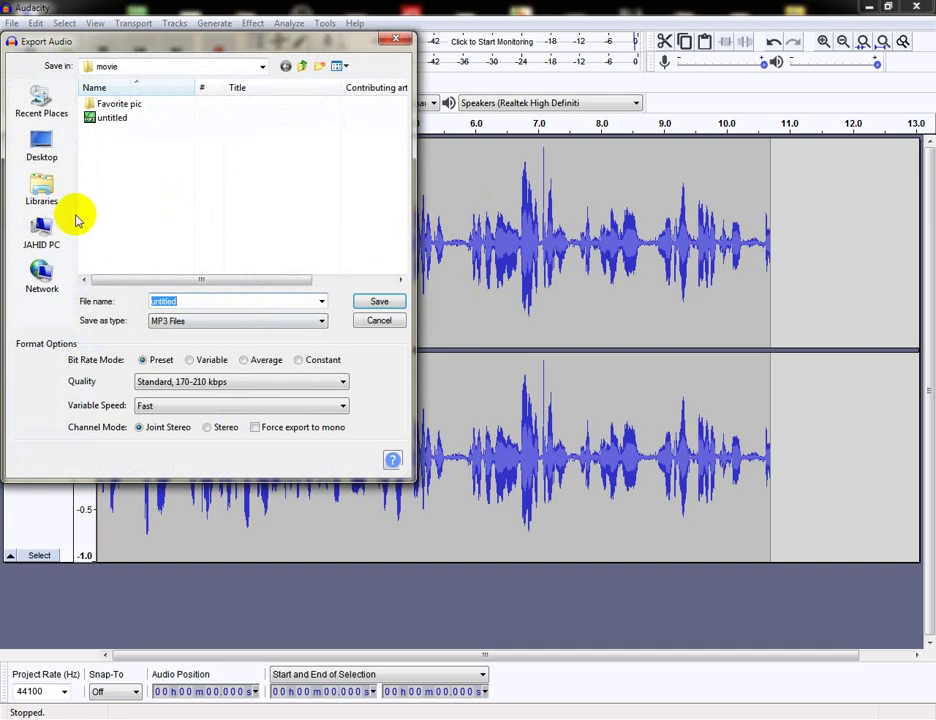
pyautogui.click(50, 237)
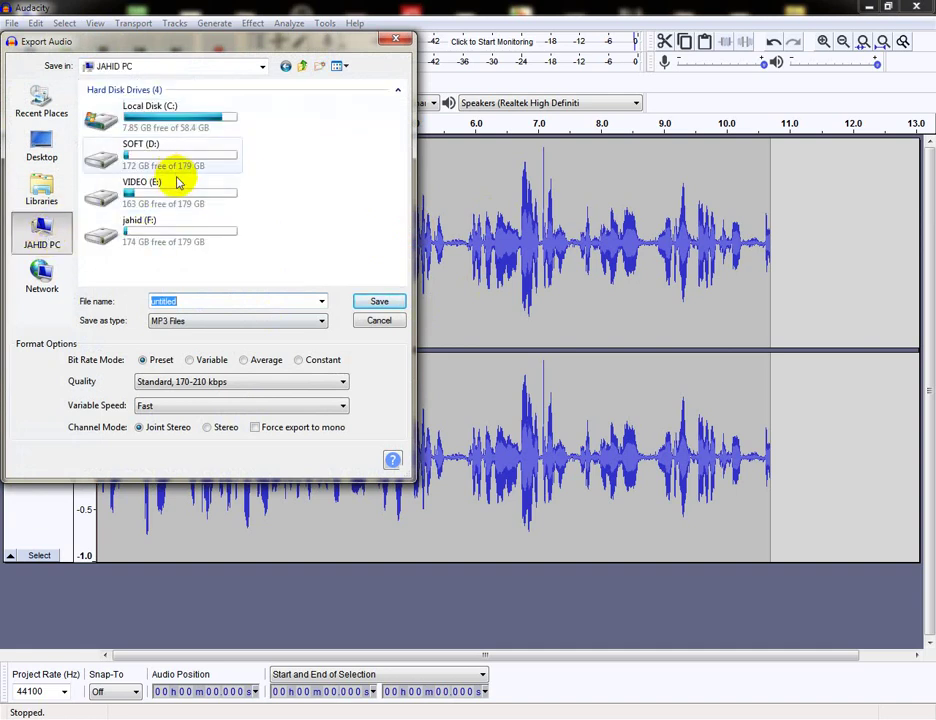
pyautogui.click(173, 197)
pyautogui.doubleClick(173, 197)
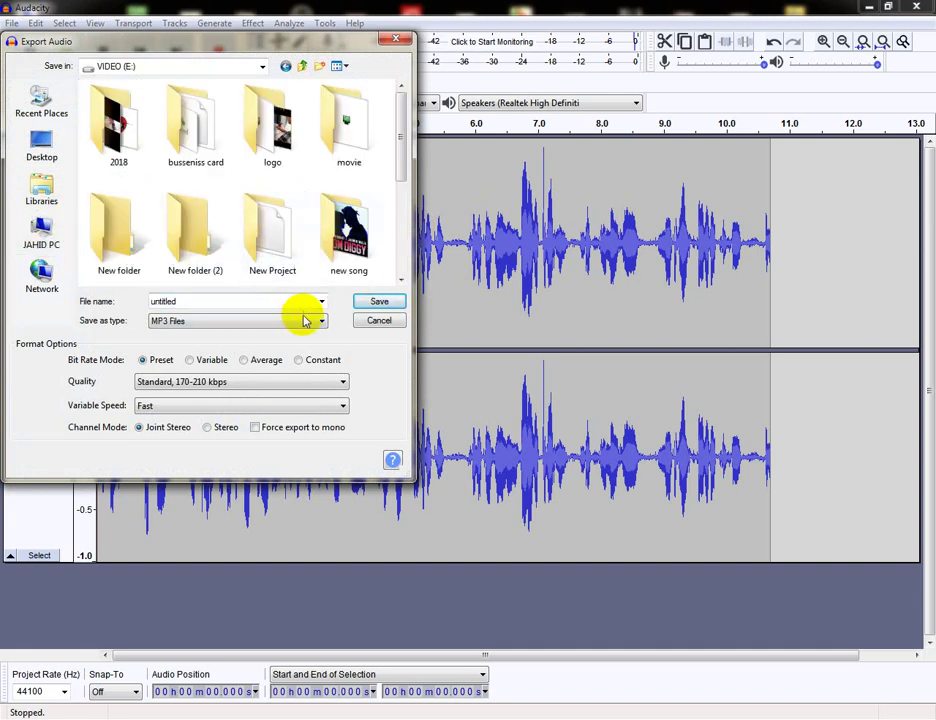
pyautogui.click(379, 302)
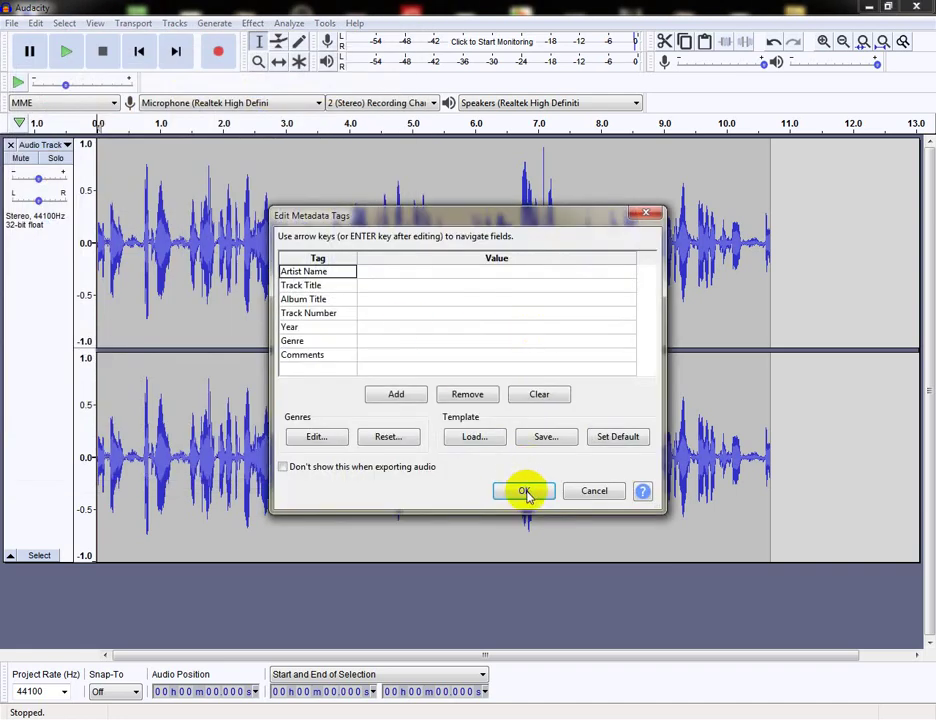
pyautogui.click(524, 491)
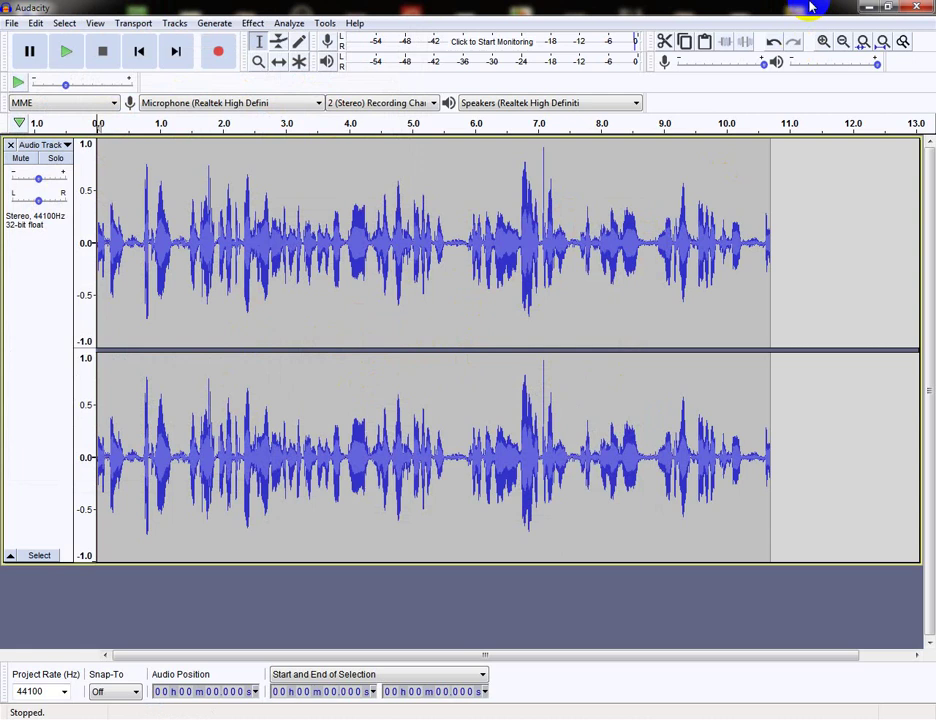
# Minimize Audacity, open the VIDEO (E:) drive in a maximized Explorer window and look for the exported MP3
pyautogui.click(866, 12)
pyautogui.doubleClick(22, 36)
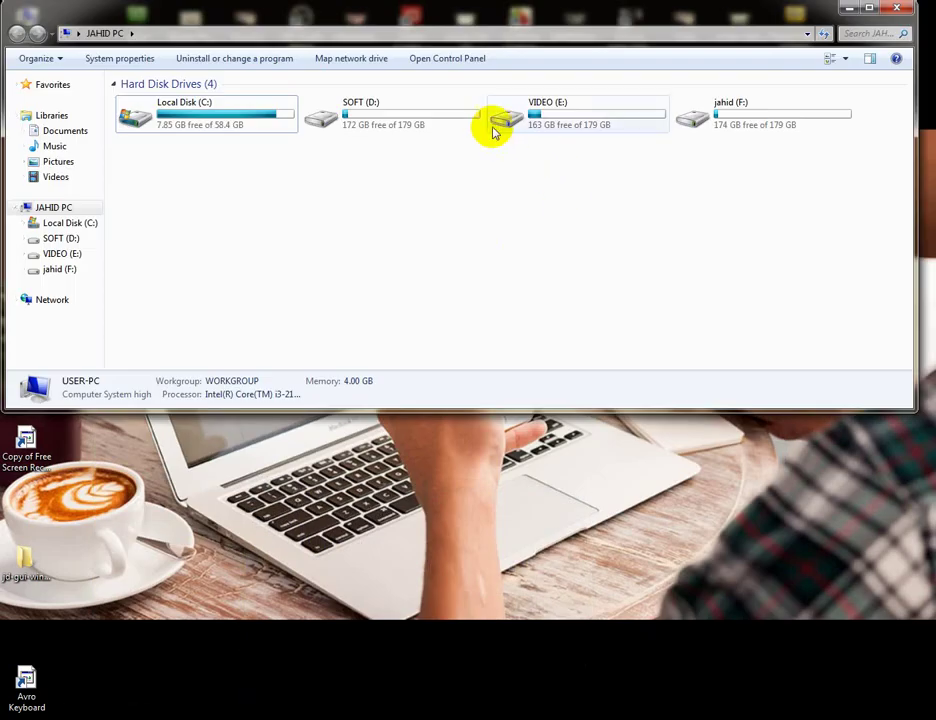
pyautogui.click(554, 152)
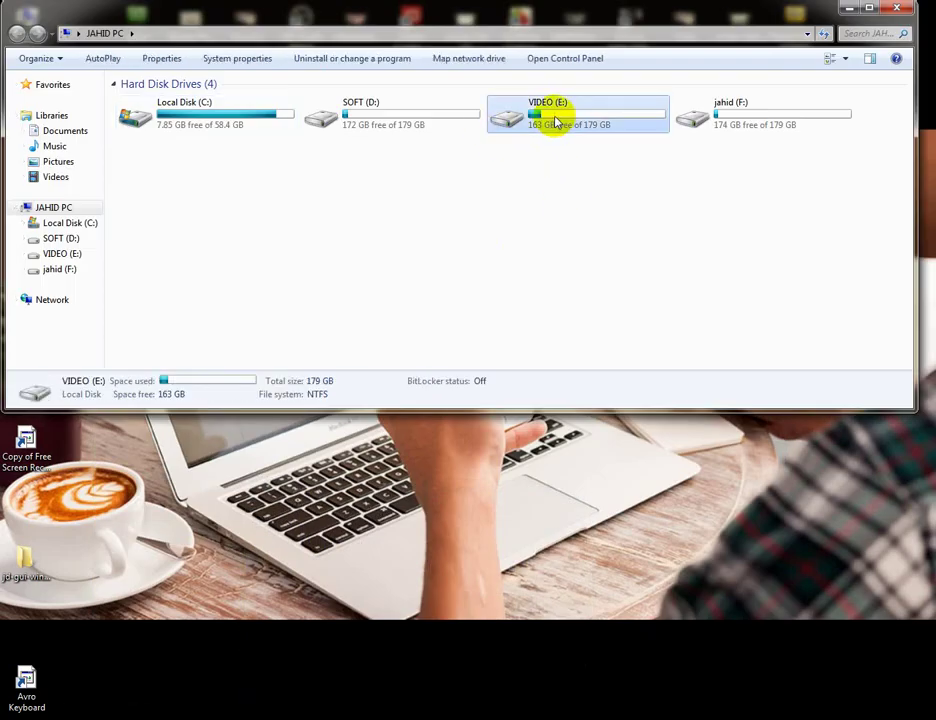
pyautogui.doubleClick(557, 151)
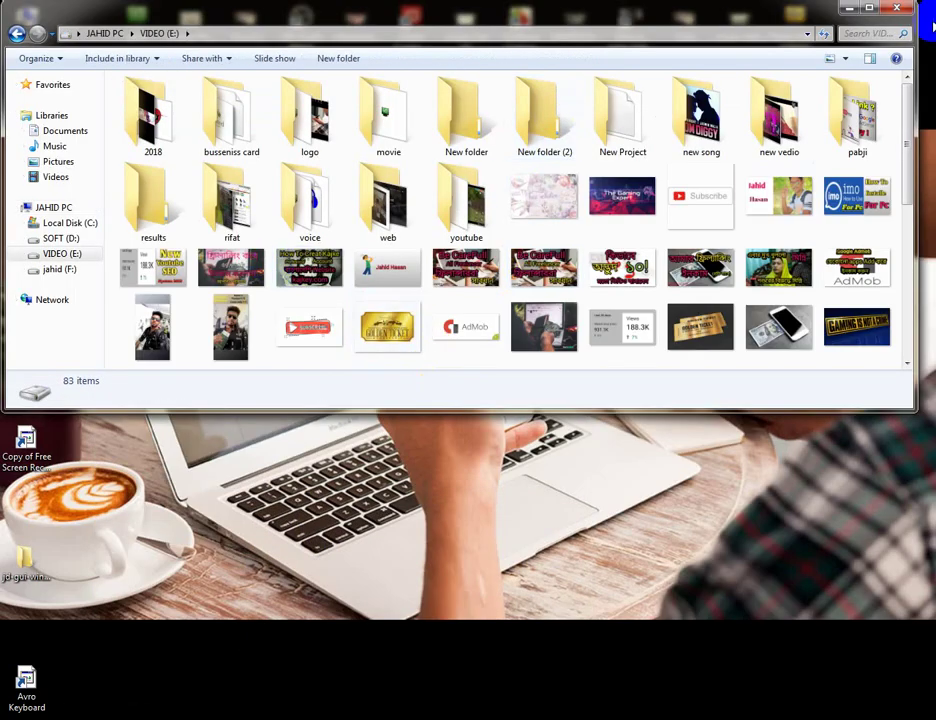
pyautogui.click(872, 9)
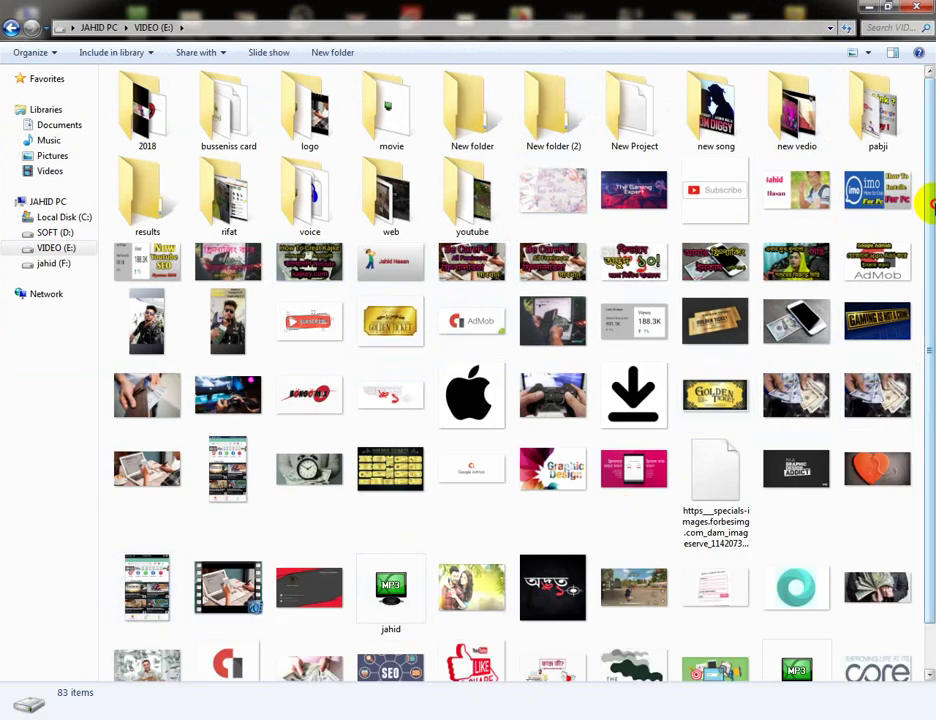
pyautogui.moveTo(930, 205); pyautogui.dragTo(930, 362)
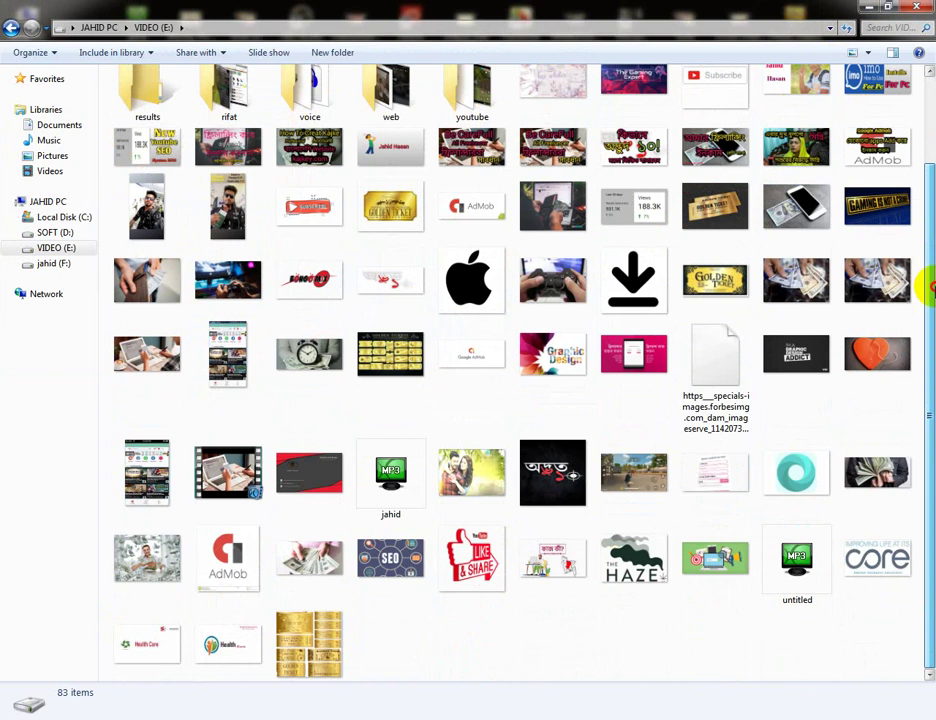
pyautogui.scroll(3, 929, 287)
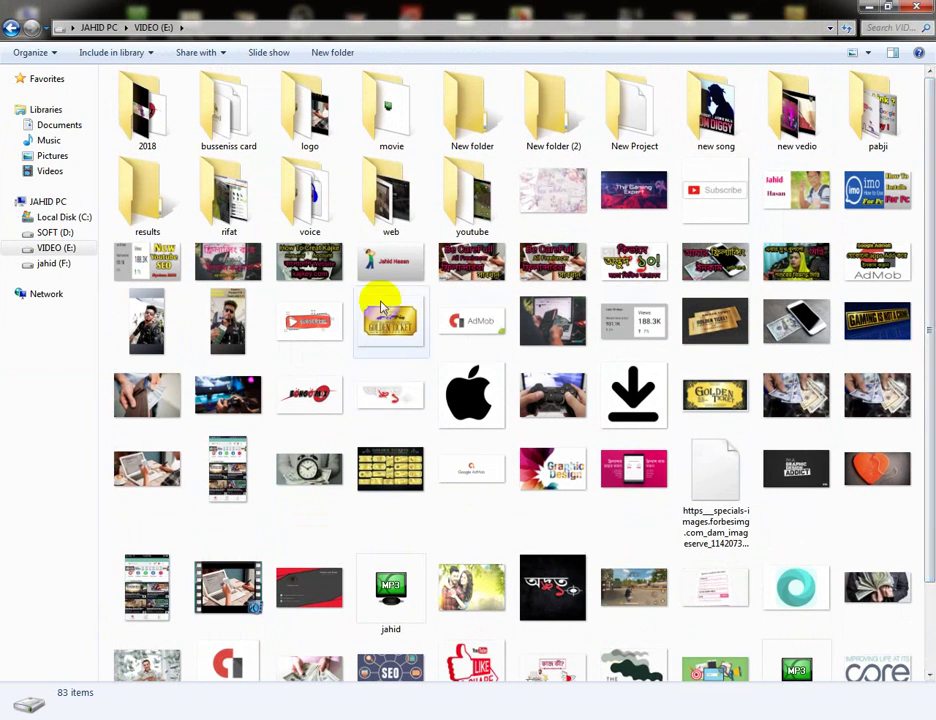
# Open the Audacity project stored in the voice folder and close its window again
pyautogui.doubleClick(318, 198)
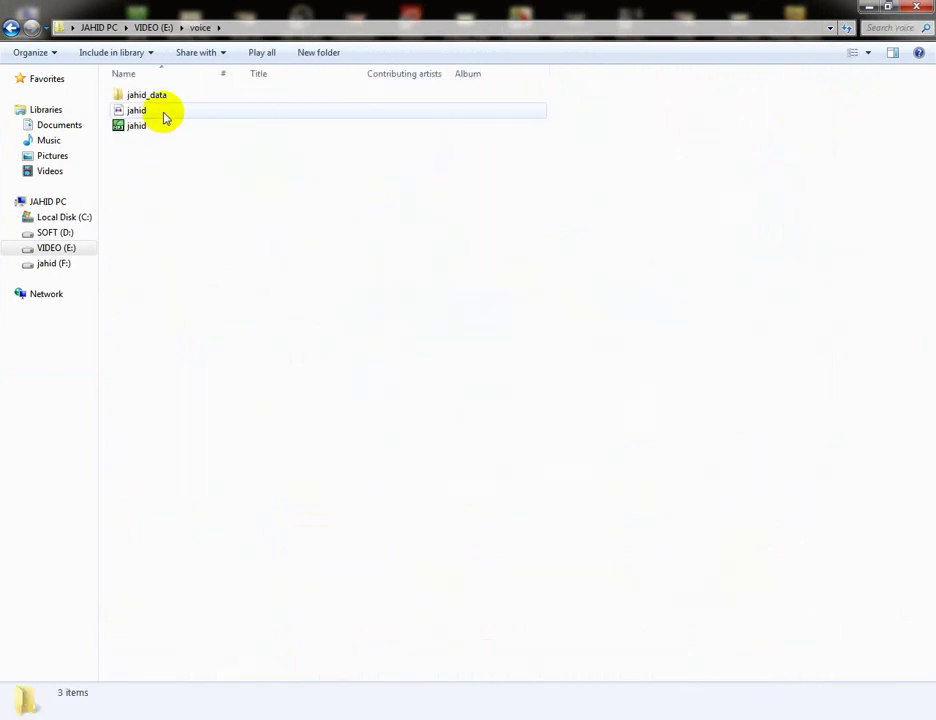
pyautogui.click(165, 114)
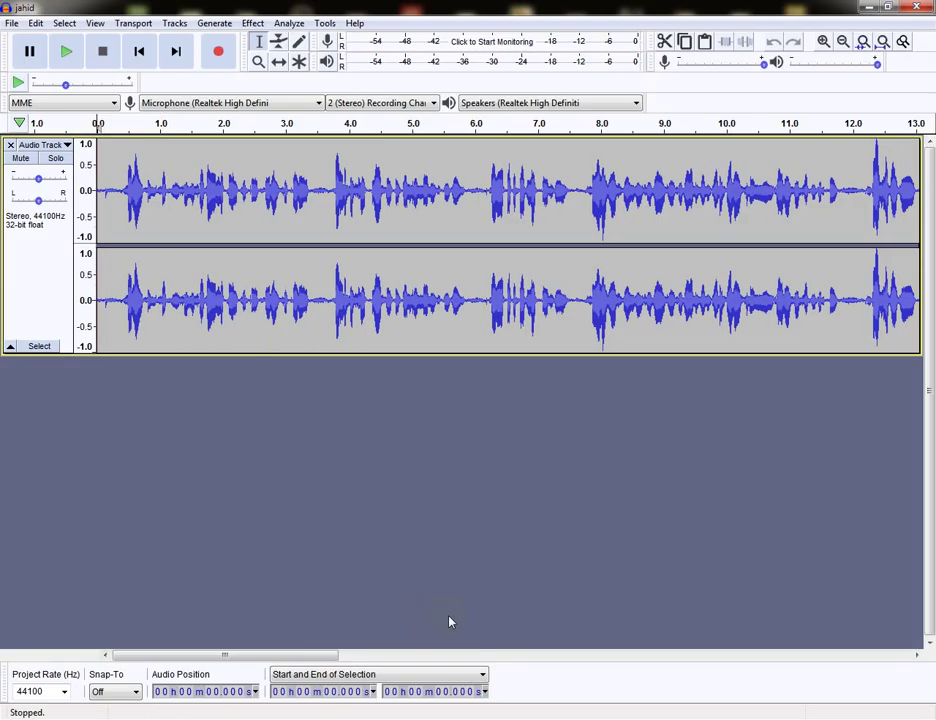
pyautogui.click(914, 7)
# Play the MP3 from the voice folder in an enlarged KMPlayer window, close the player and return to the VIDEO (E:) drive
pyautogui.doubleClick(182, 127)
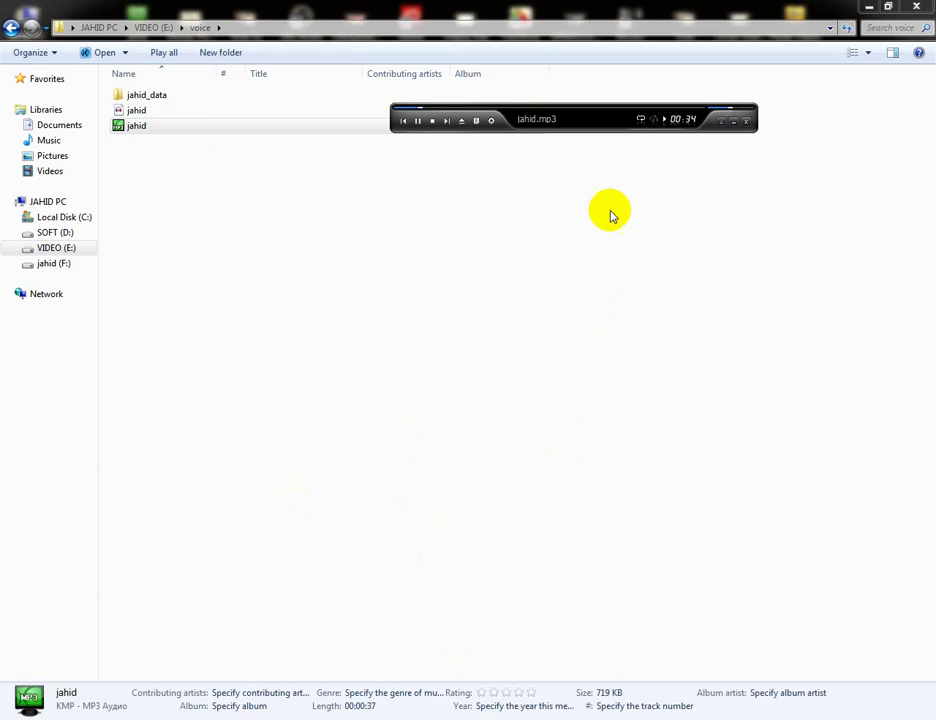
pyautogui.moveTo(582, 132); pyautogui.dragTo(555, 331)
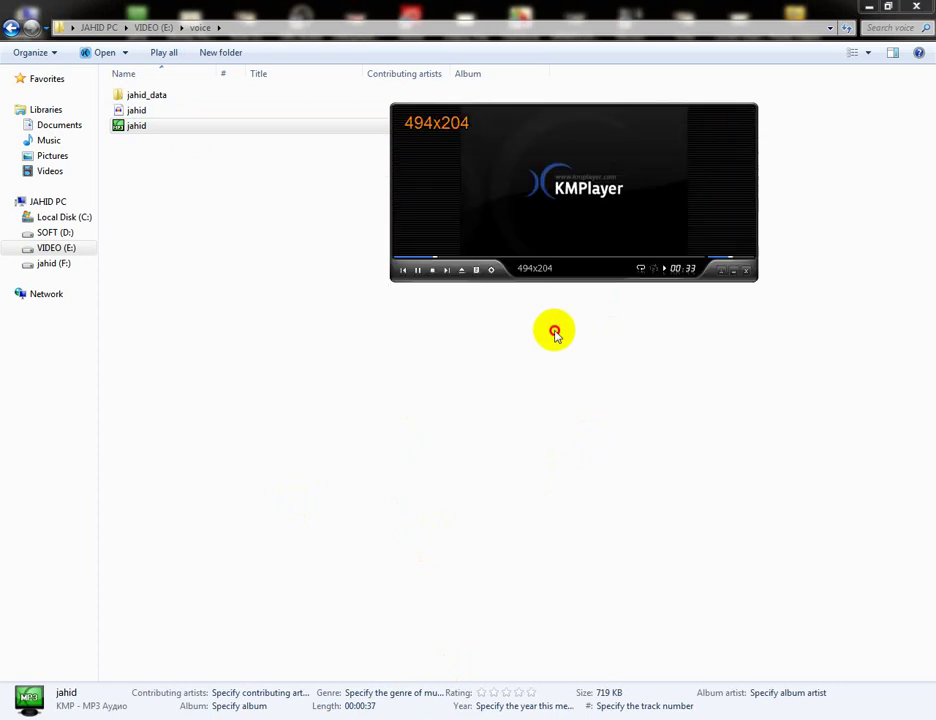
pyautogui.moveTo(532, 235); pyautogui.dragTo(369, 244)
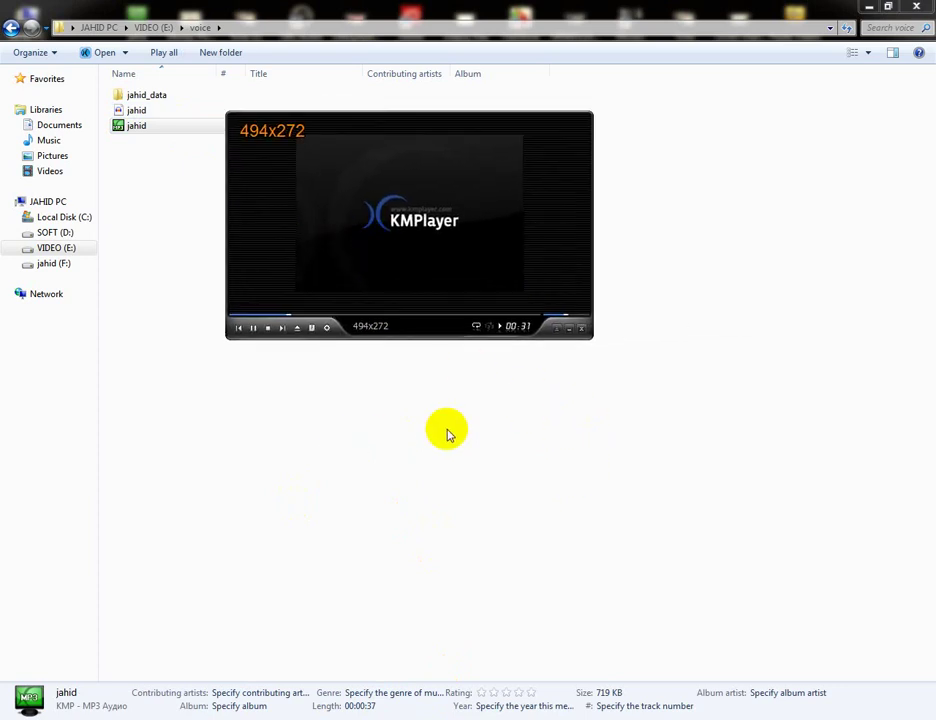
pyautogui.click(582, 330)
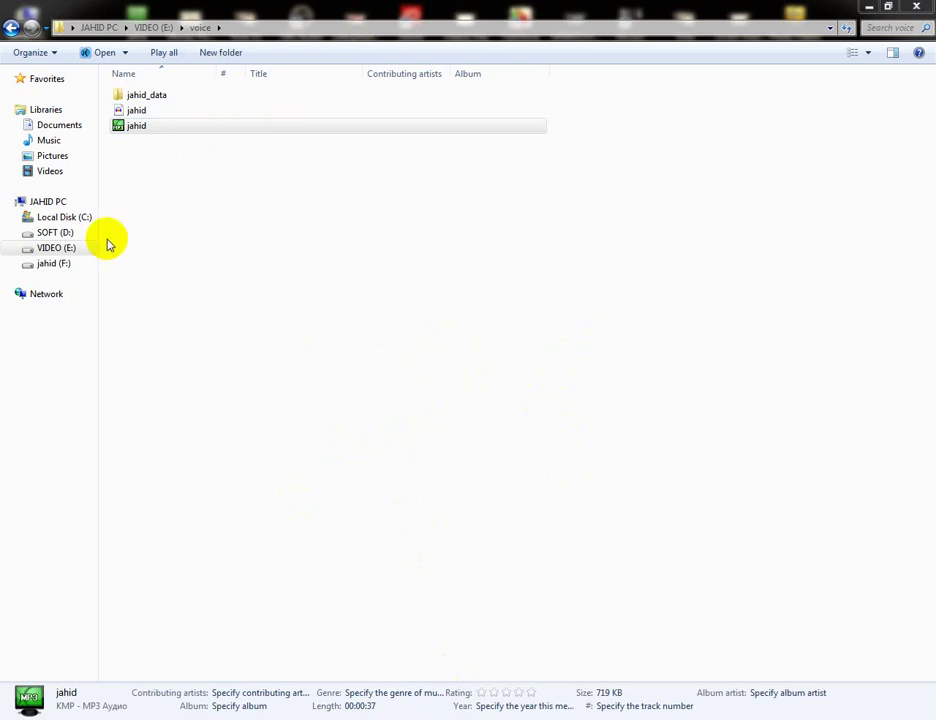
pyautogui.click(75, 251)
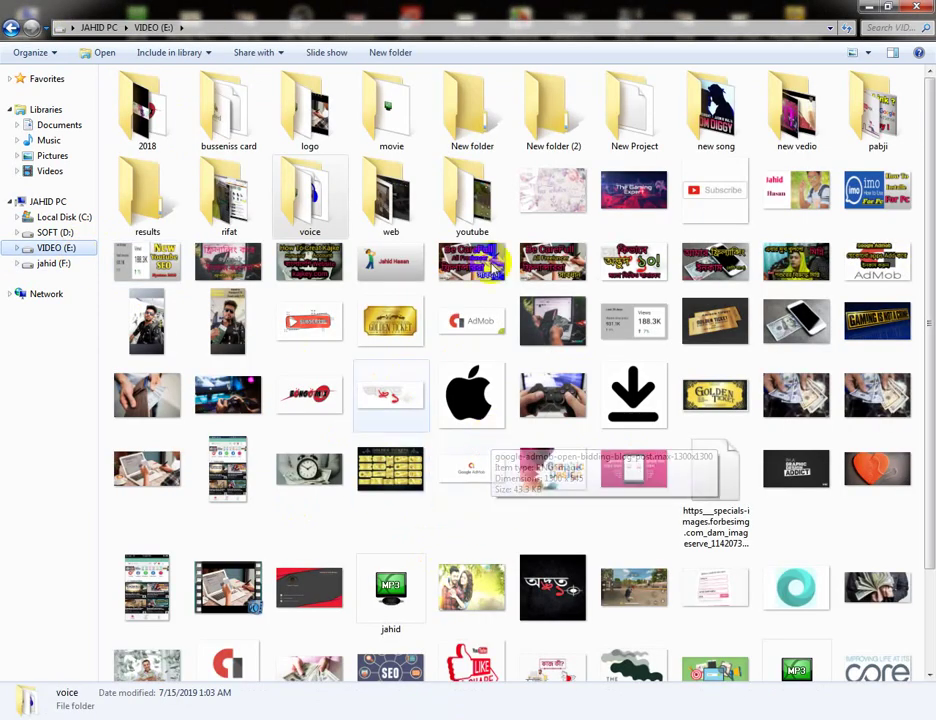
pyautogui.moveTo(922, 317)
pyautogui.mouseDown()
pyautogui.moveTo(926, 467)
pyautogui.moveTo(928, 322)
pyautogui.mouseUp()
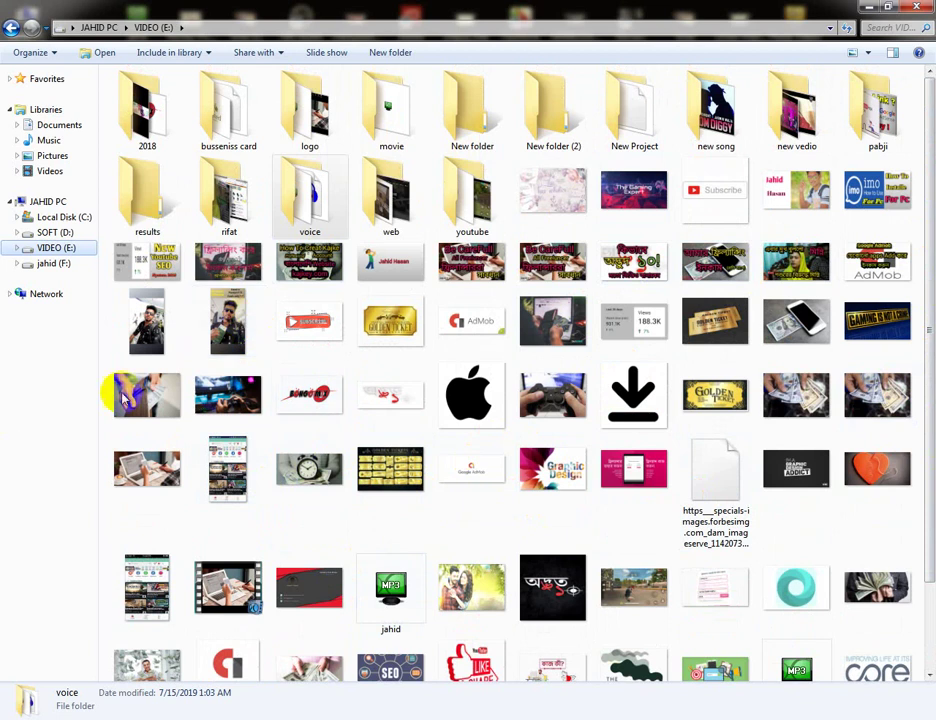
# Minimize the Explorer window, refresh the desktop twice and switch back to Audacity
pyautogui.click(880, 8)
pyautogui.rightClick(130, 234)
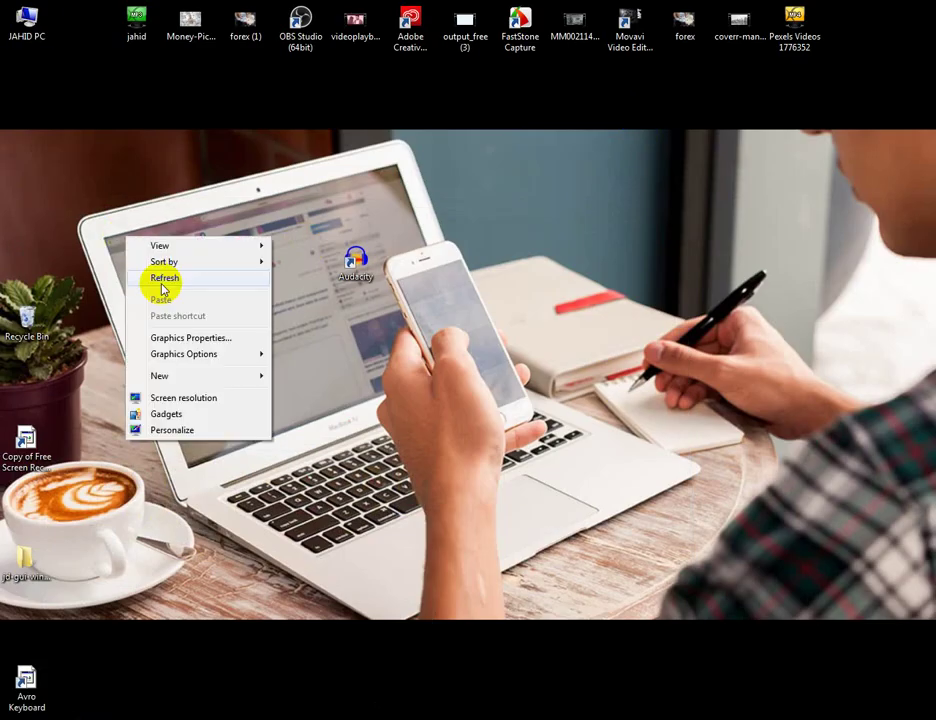
pyautogui.click(160, 279)
pyautogui.rightClick(242, 183)
pyautogui.click(286, 215)
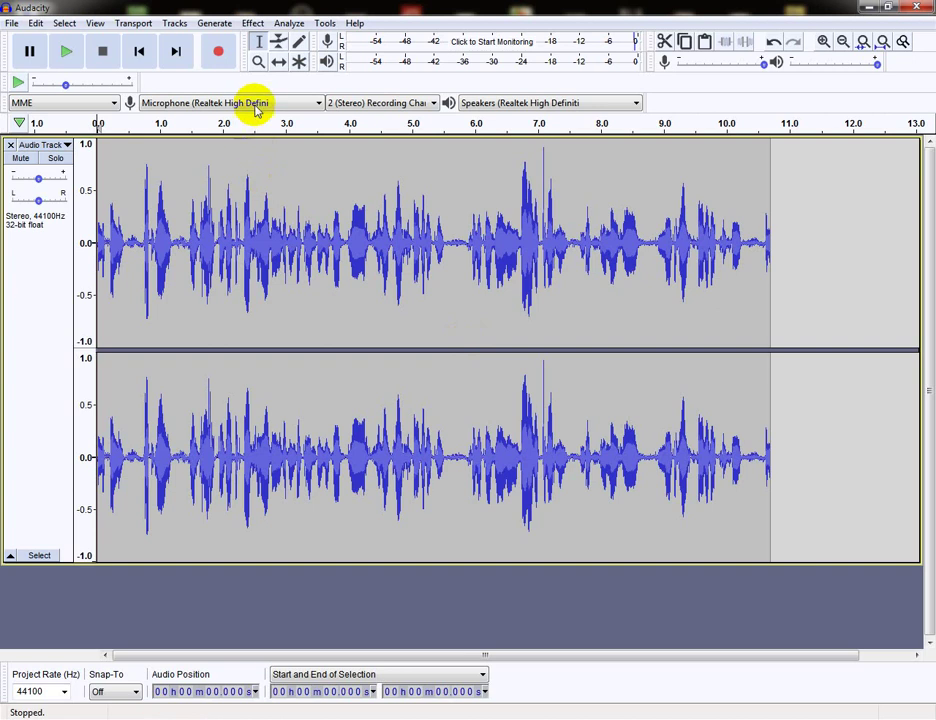
pyautogui.click(254, 104)
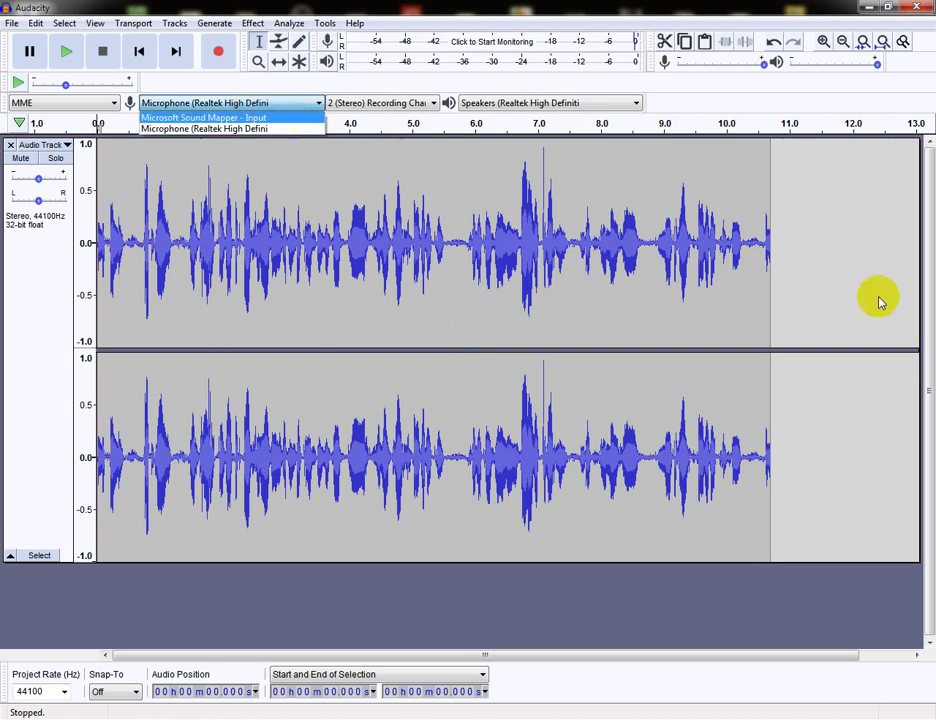
pyautogui.click(840, 277)
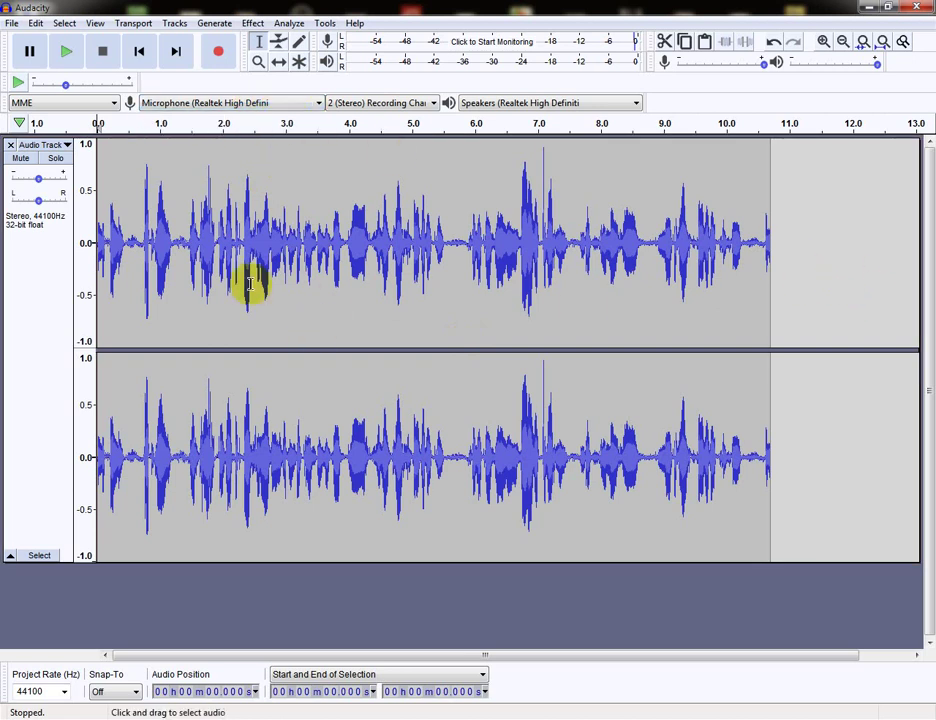
pyautogui.click(114, 95)
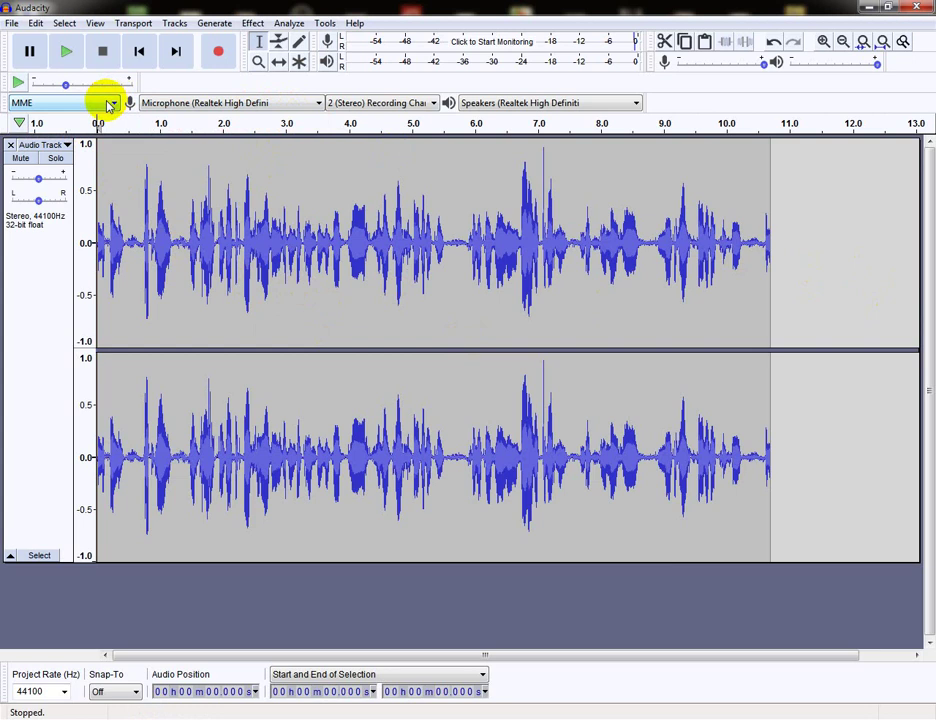
pyautogui.click(145, 200)
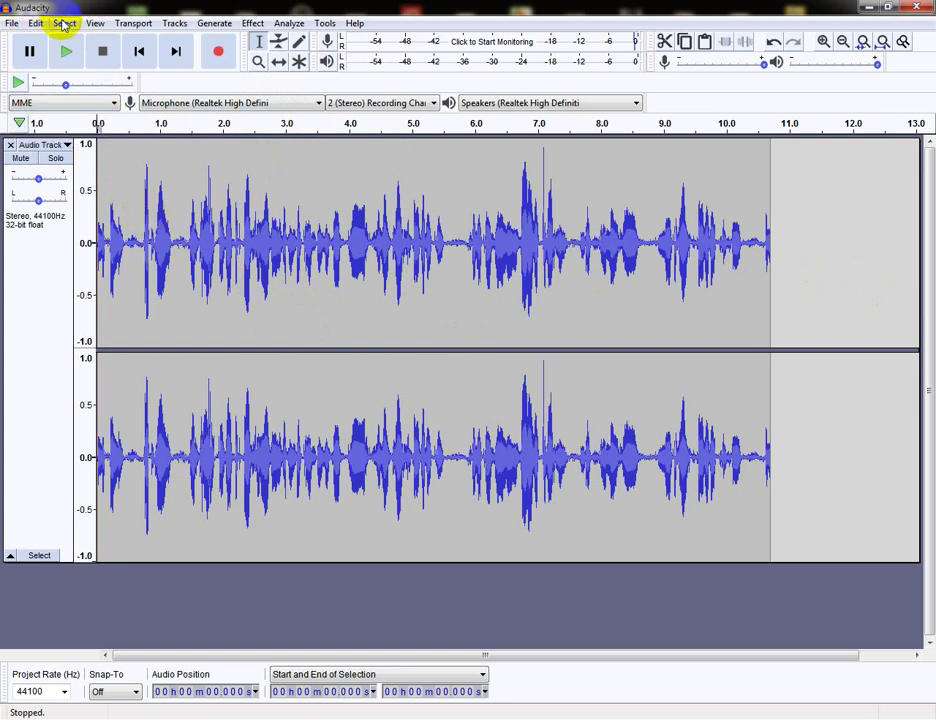
pyautogui.click(252, 23)
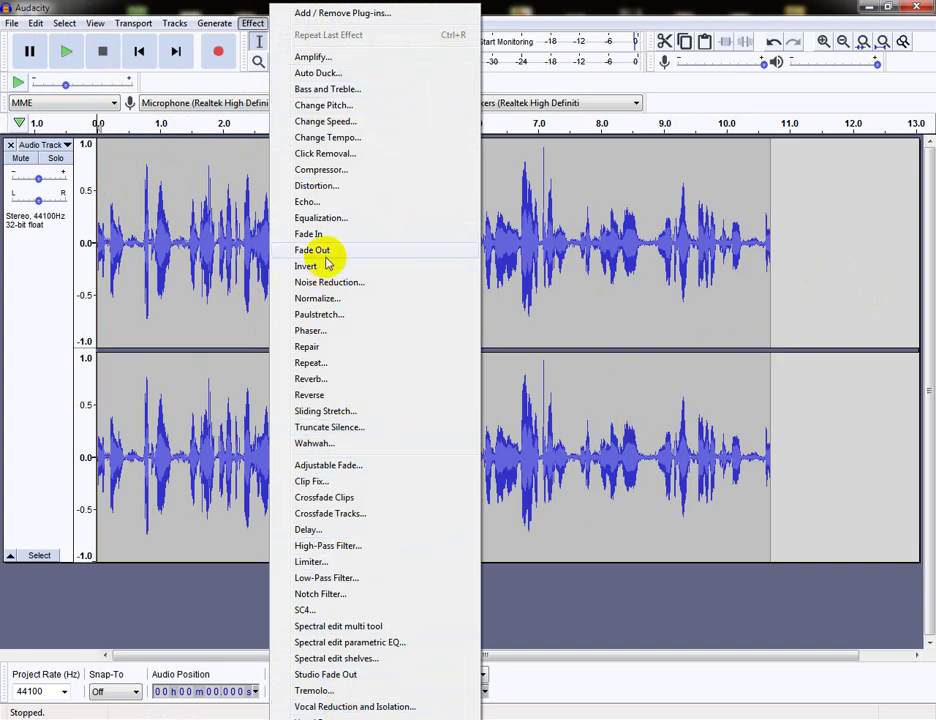
pyautogui.click(867, 295)
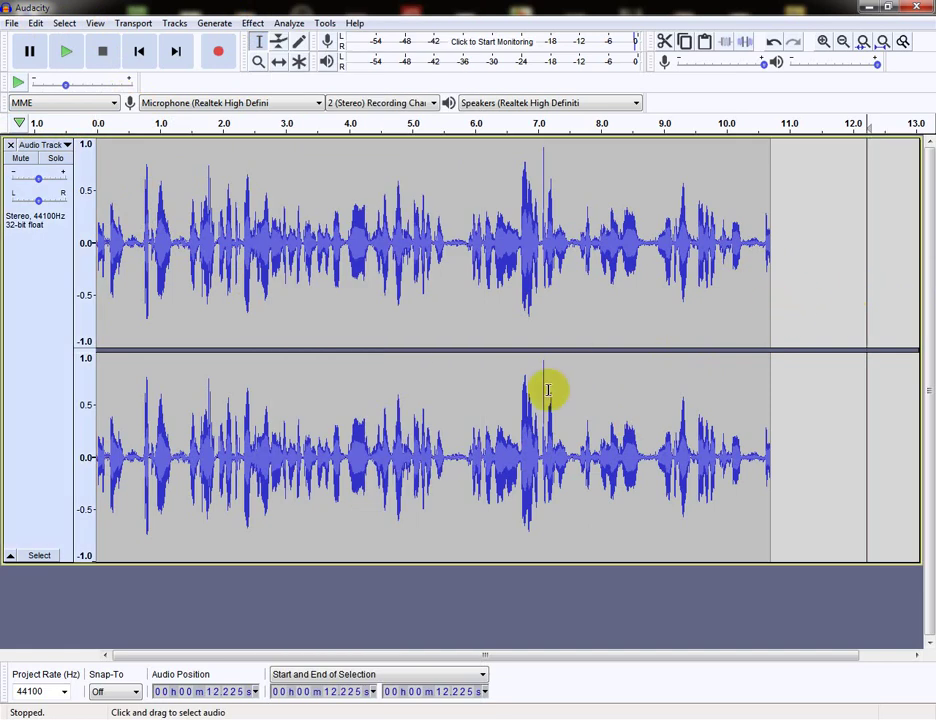
pyautogui.click(430, 314)
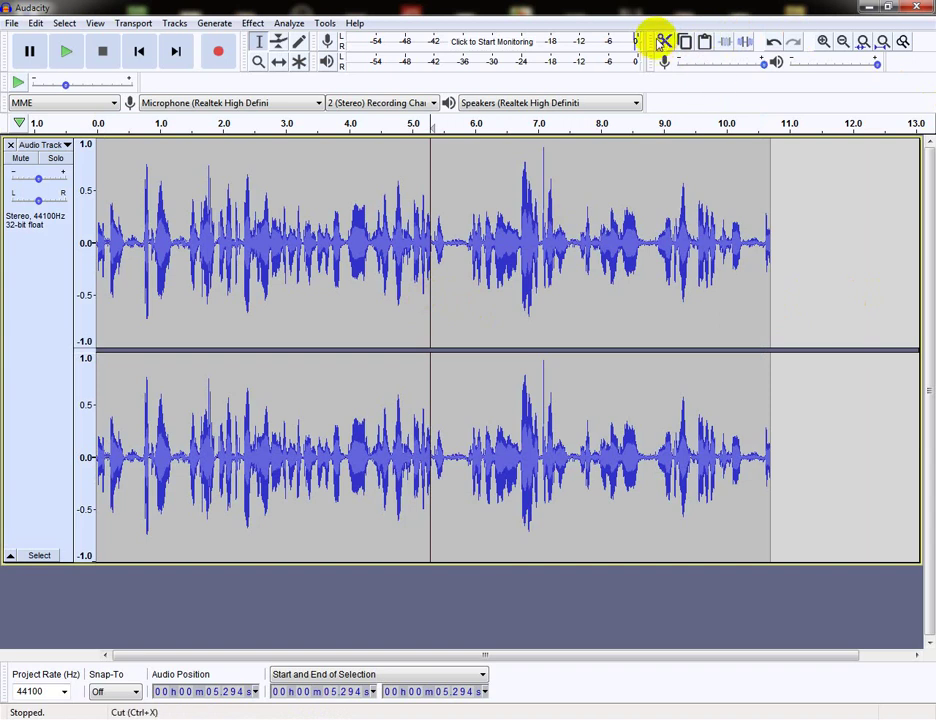
pyautogui.click(664, 41)
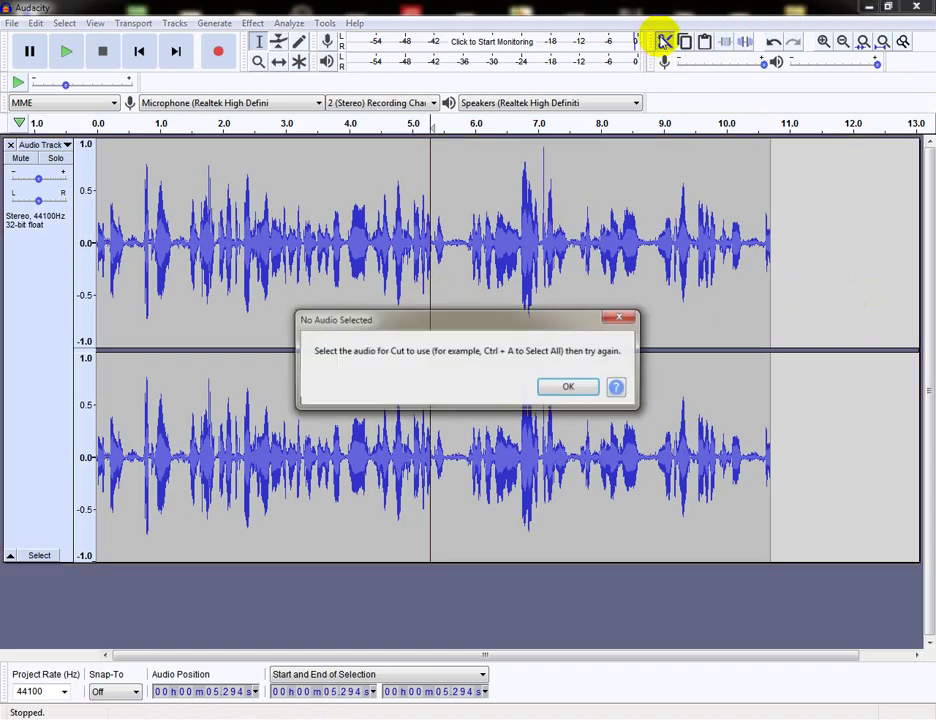
pyautogui.click(547, 386)
# Cut the audio from about 5.35 s to 9 s and the section from about 1.7 s to 4.4 s out of the track
pyautogui.moveTo(433, 322); pyautogui.dragTo(664, 290)
pyautogui.click(664, 41)
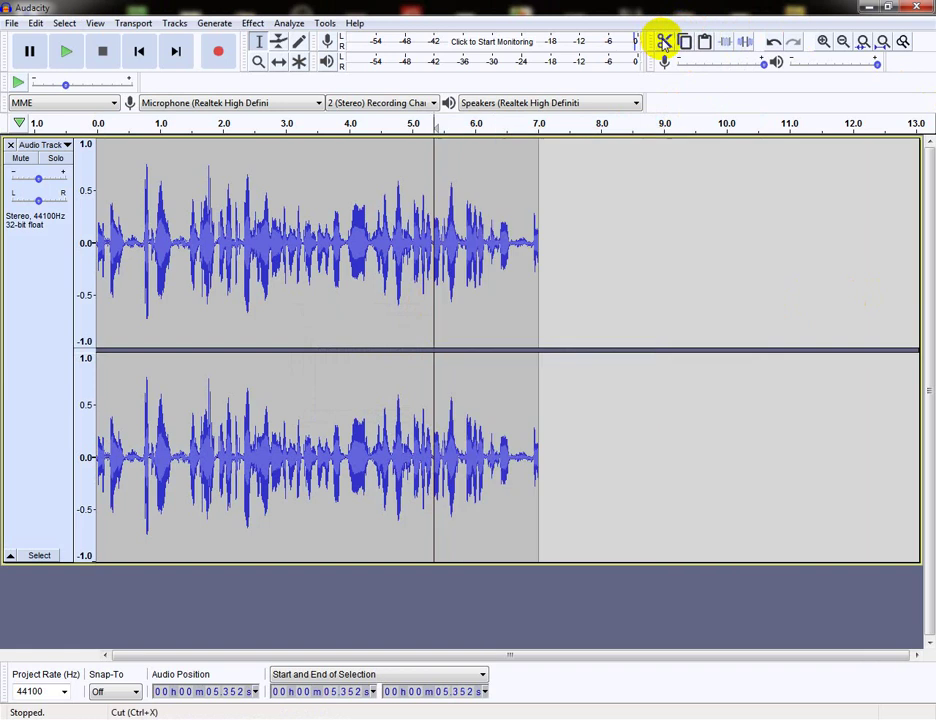
pyautogui.moveTo(206, 388); pyautogui.dragTo(211, 388)
pyautogui.moveTo(309, 402); pyautogui.dragTo(377, 395)
pyautogui.click(666, 42)
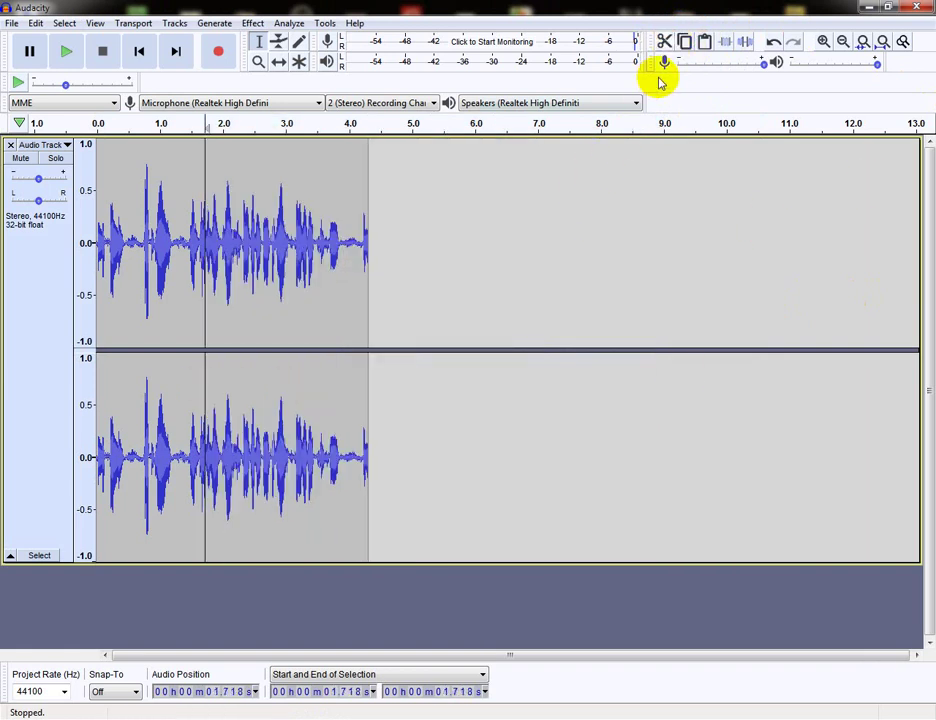
# Select the part of the track from about 0.17 s to 2.93 s
pyautogui.moveTo(148, 313); pyautogui.dragTo(261, 320)
pyautogui.moveTo(478, 267); pyautogui.dragTo(489, 267)
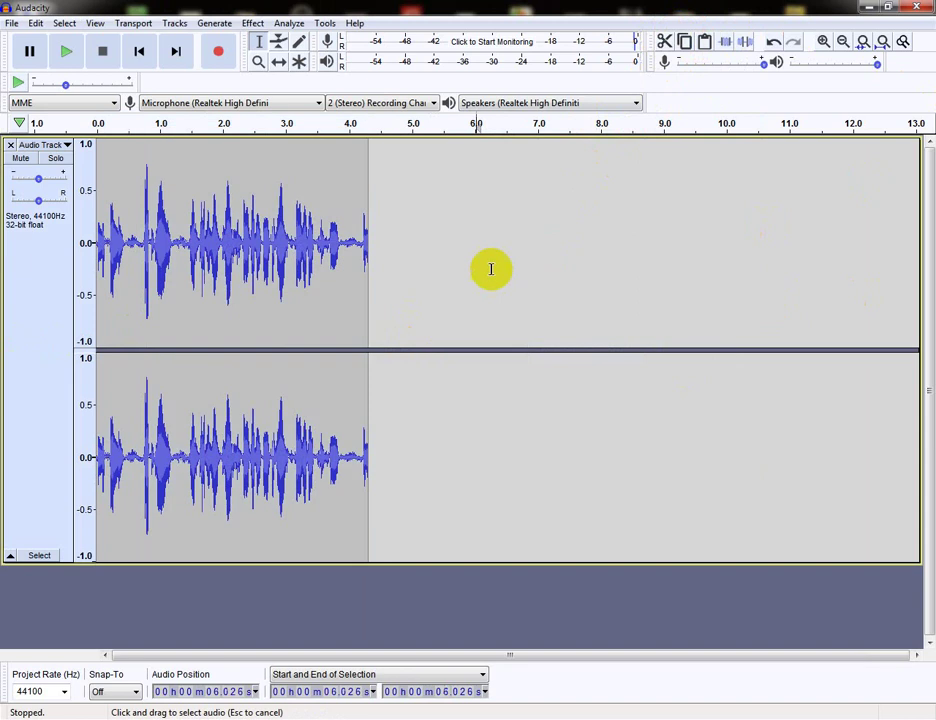
pyautogui.moveTo(109, 329); pyautogui.dragTo(282, 330)
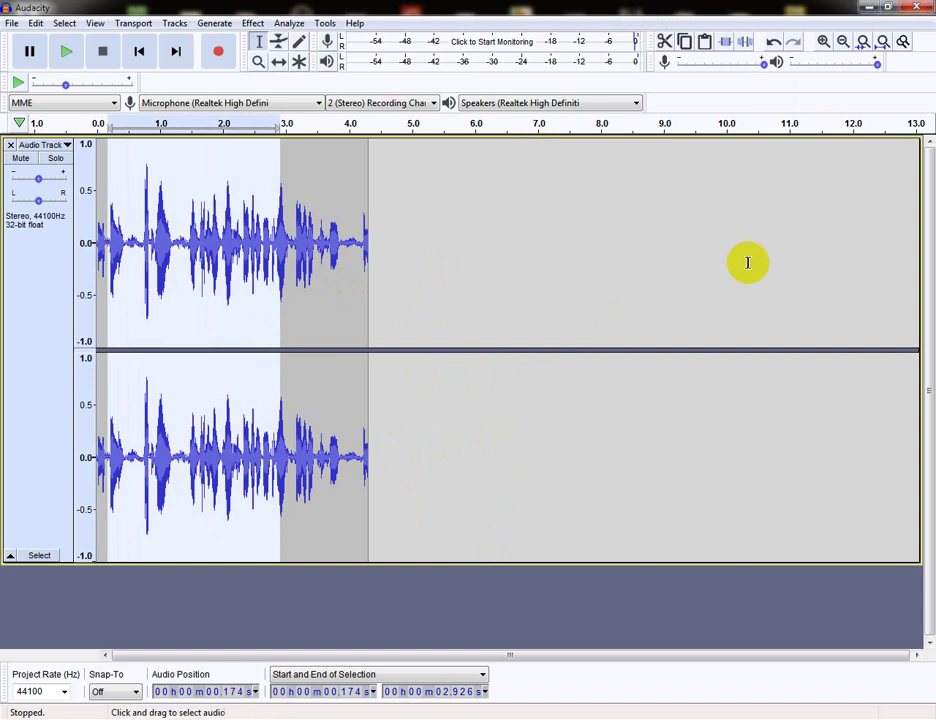
# Zoom in on the selected waveform to inspect it closely and zoom back out to the original timeline scale
pyautogui.click(825, 44)
pyautogui.click(825, 44)
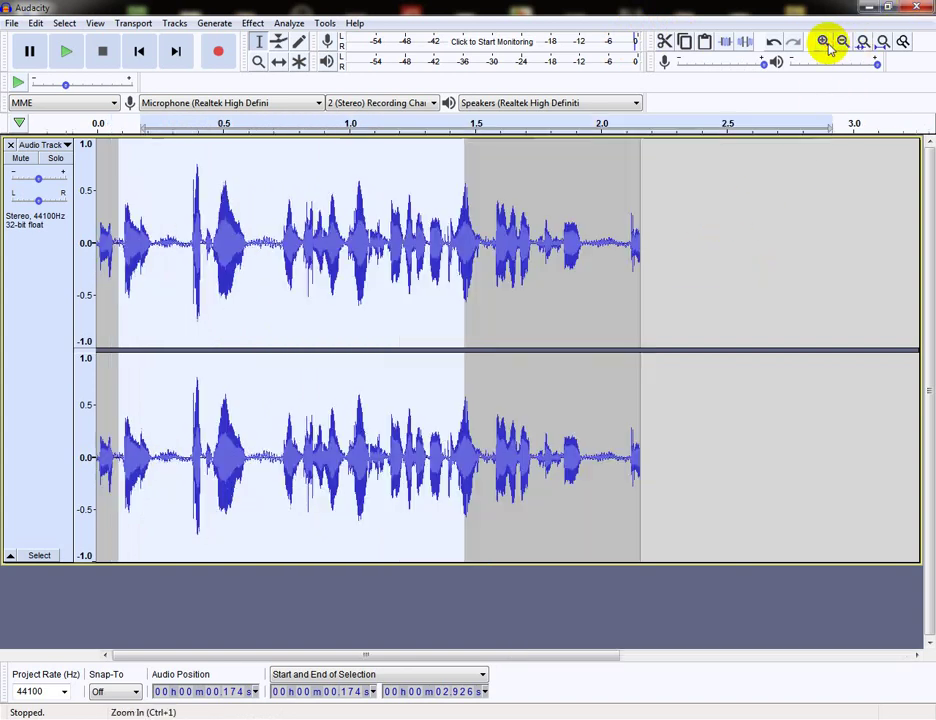
pyautogui.click(828, 43)
pyautogui.click(828, 43)
pyautogui.click(843, 41)
pyautogui.click(843, 41)
pyautogui.click(845, 42)
pyautogui.click(843, 41)
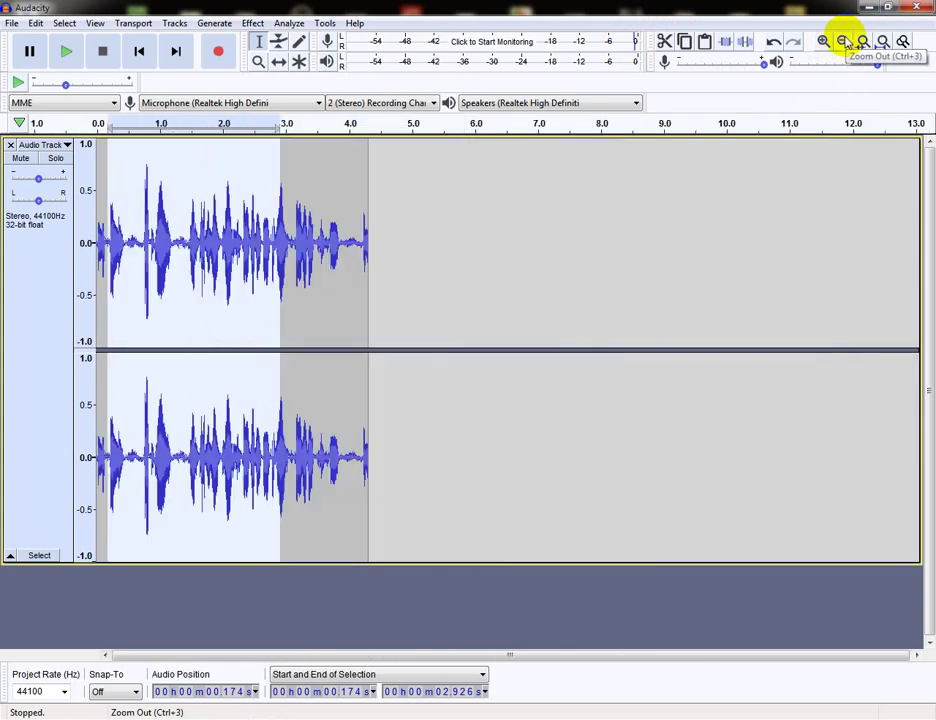
# Minimize Audacity to show the desktop and refresh the desktop several times
pyautogui.click(843, 41)
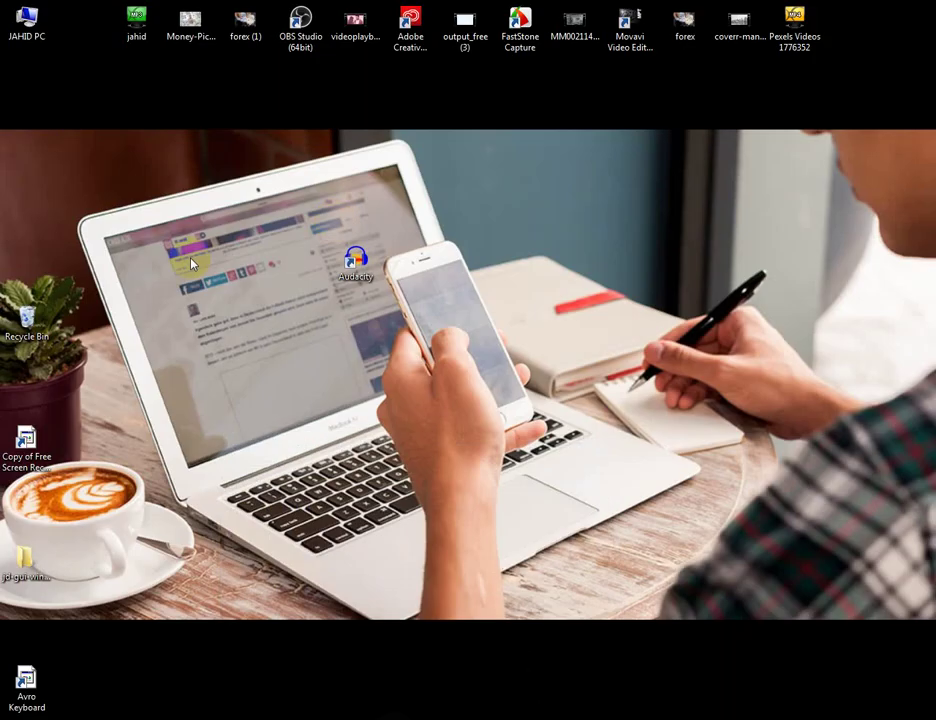
pyautogui.rightClick(95, 142)
pyautogui.click(132, 181)
pyautogui.rightClick(101, 117)
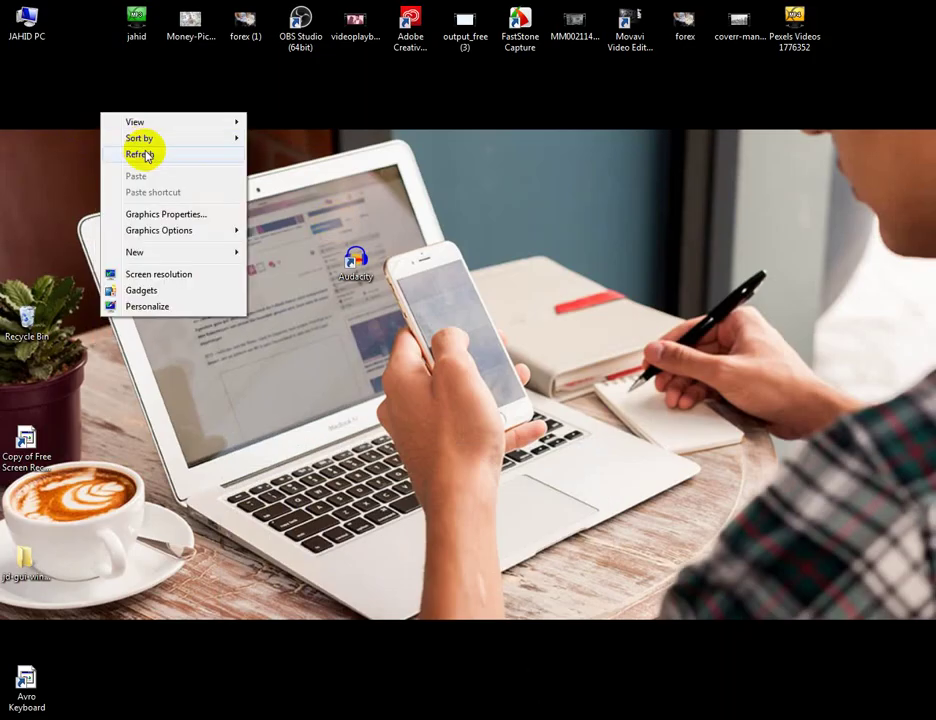
pyautogui.click(144, 152)
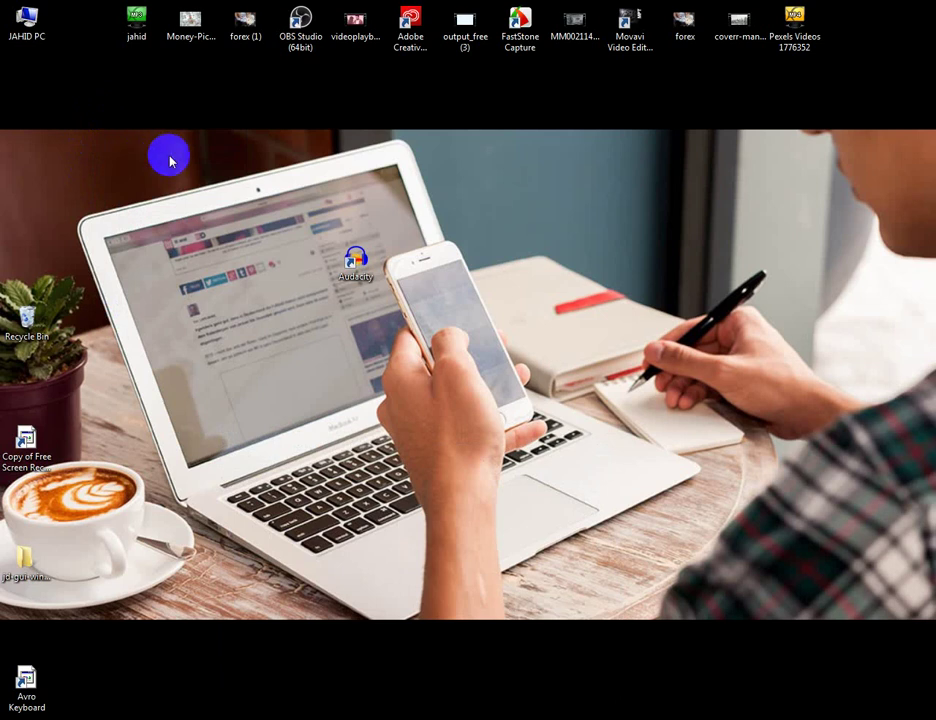
pyautogui.rightClick(85, 58)
pyautogui.click(117, 97)
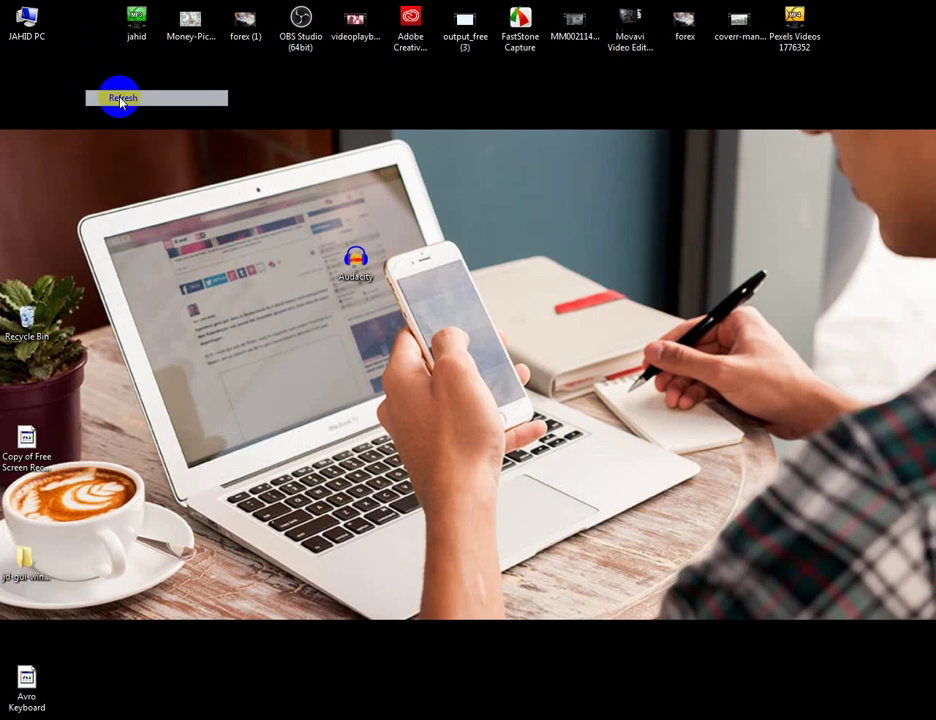
pyautogui.rightClick(105, 88)
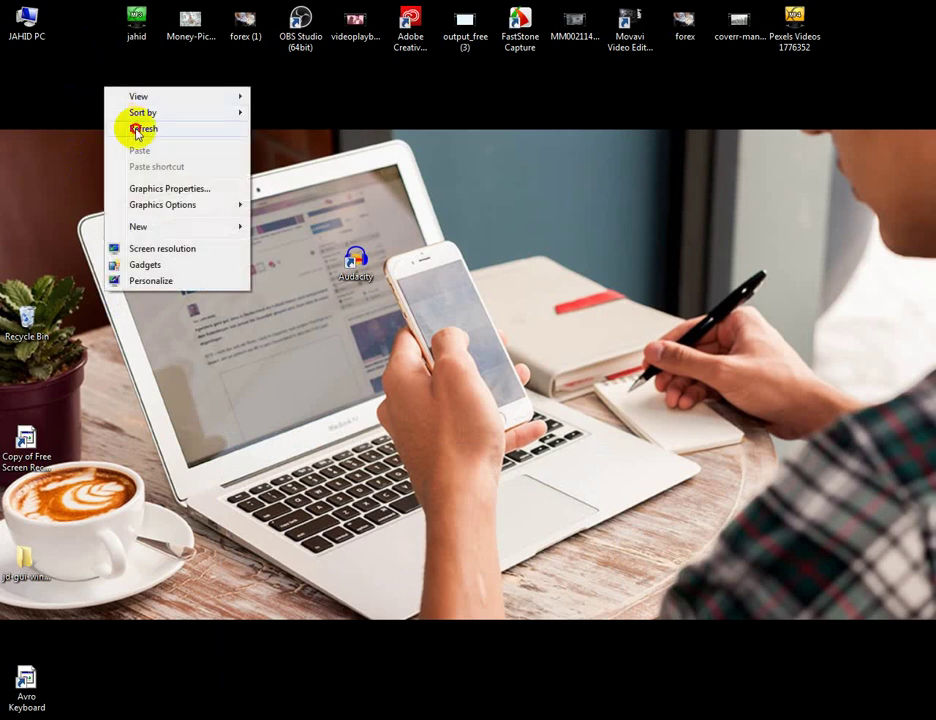
pyautogui.click(130, 126)
pyautogui.rightClick(101, 85)
pyautogui.click(132, 126)
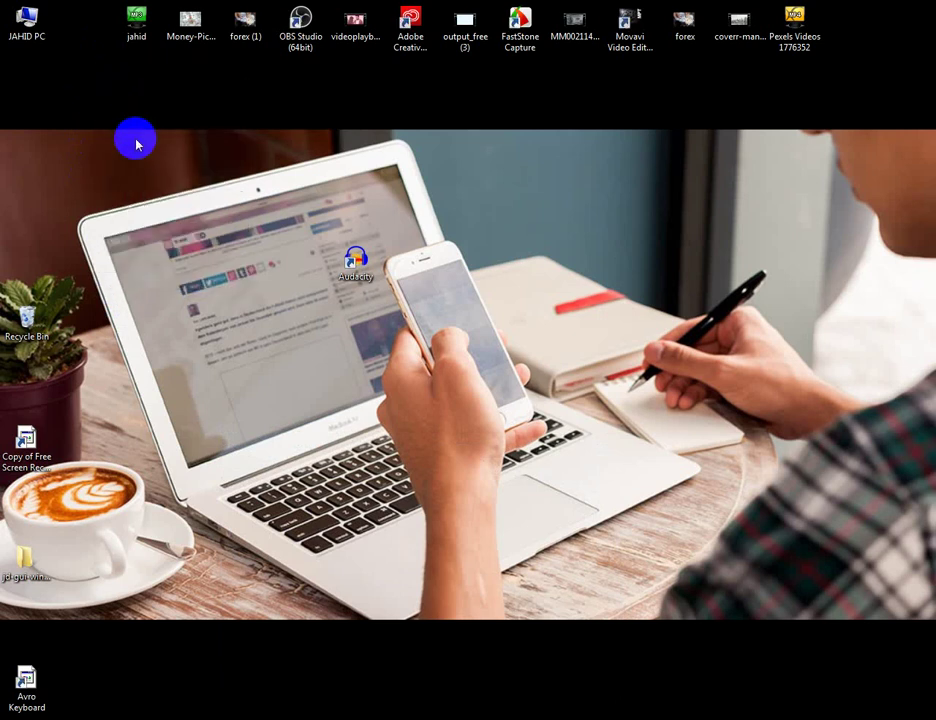
pyautogui.rightClick(95, 72)
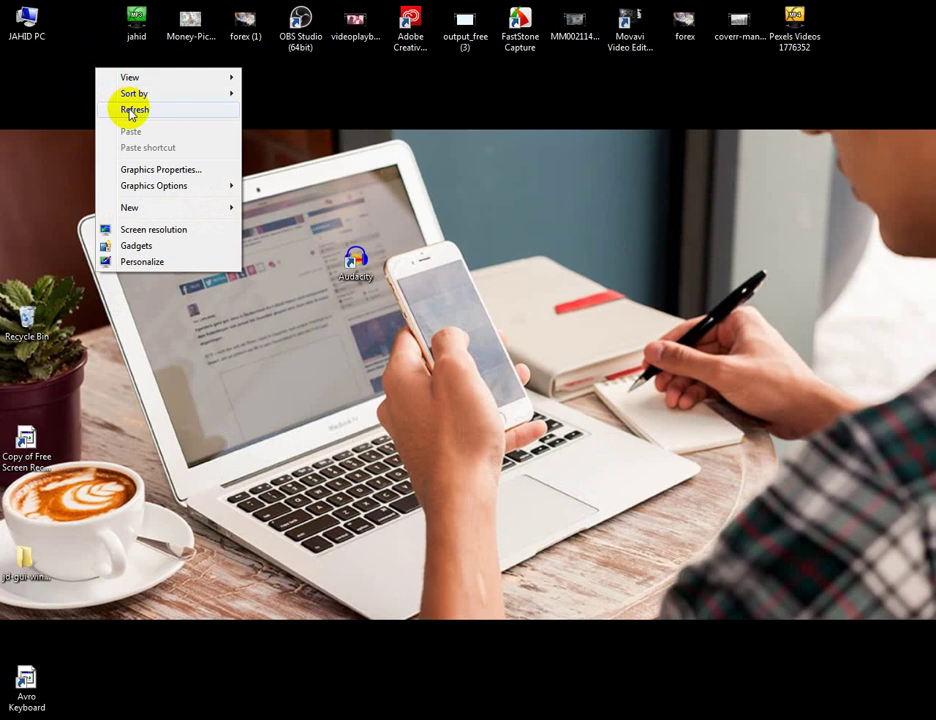
pyautogui.click(126, 107)
pyautogui.rightClick(106, 91)
pyautogui.click(155, 127)
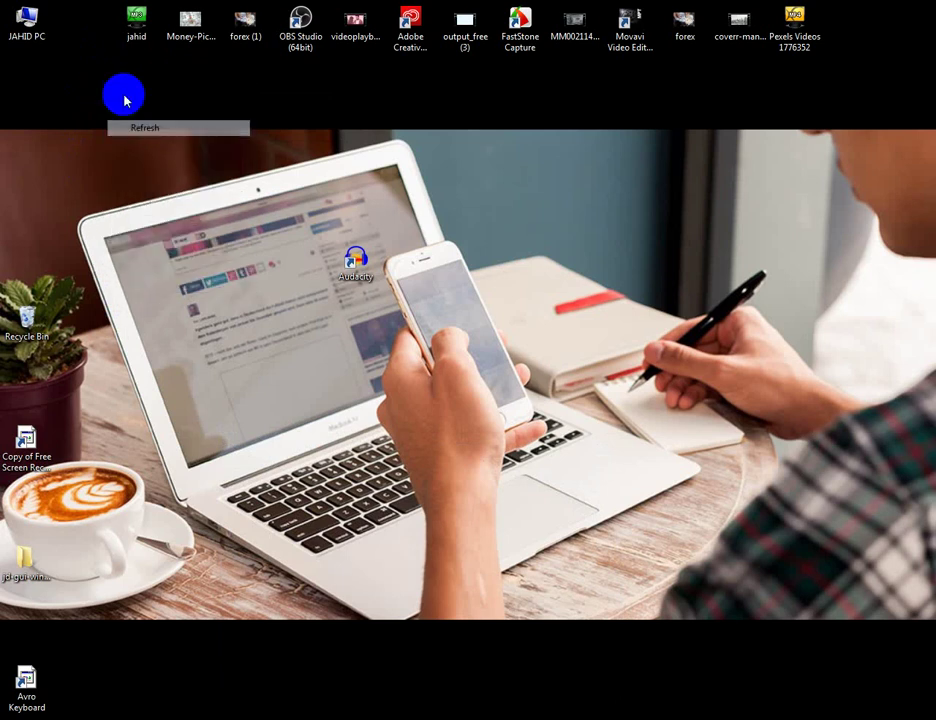
pyautogui.rightClick(98, 70)
pyautogui.click(128, 112)
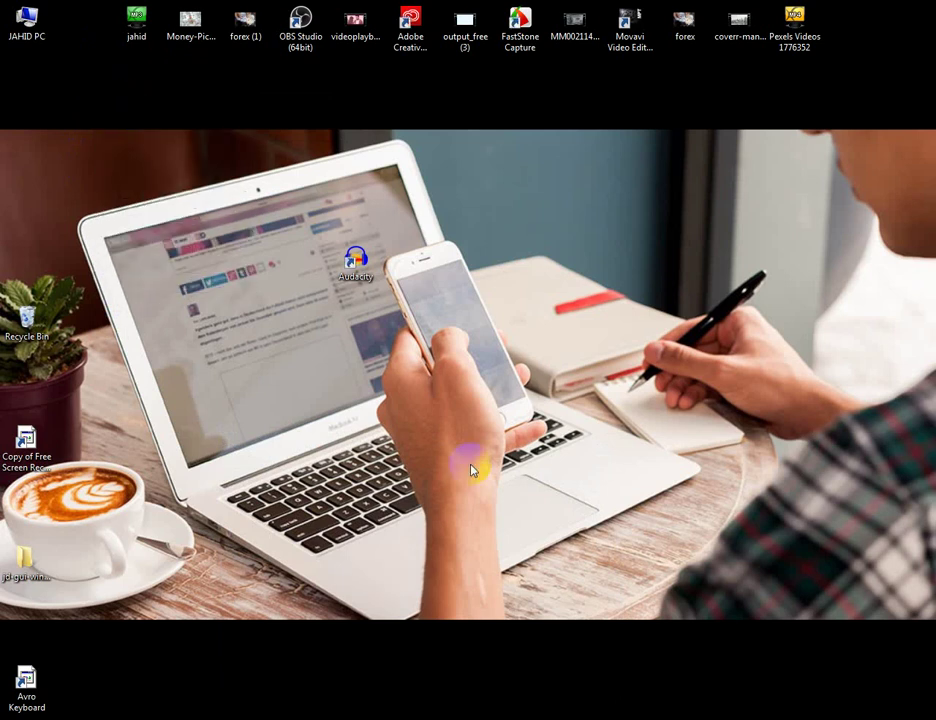